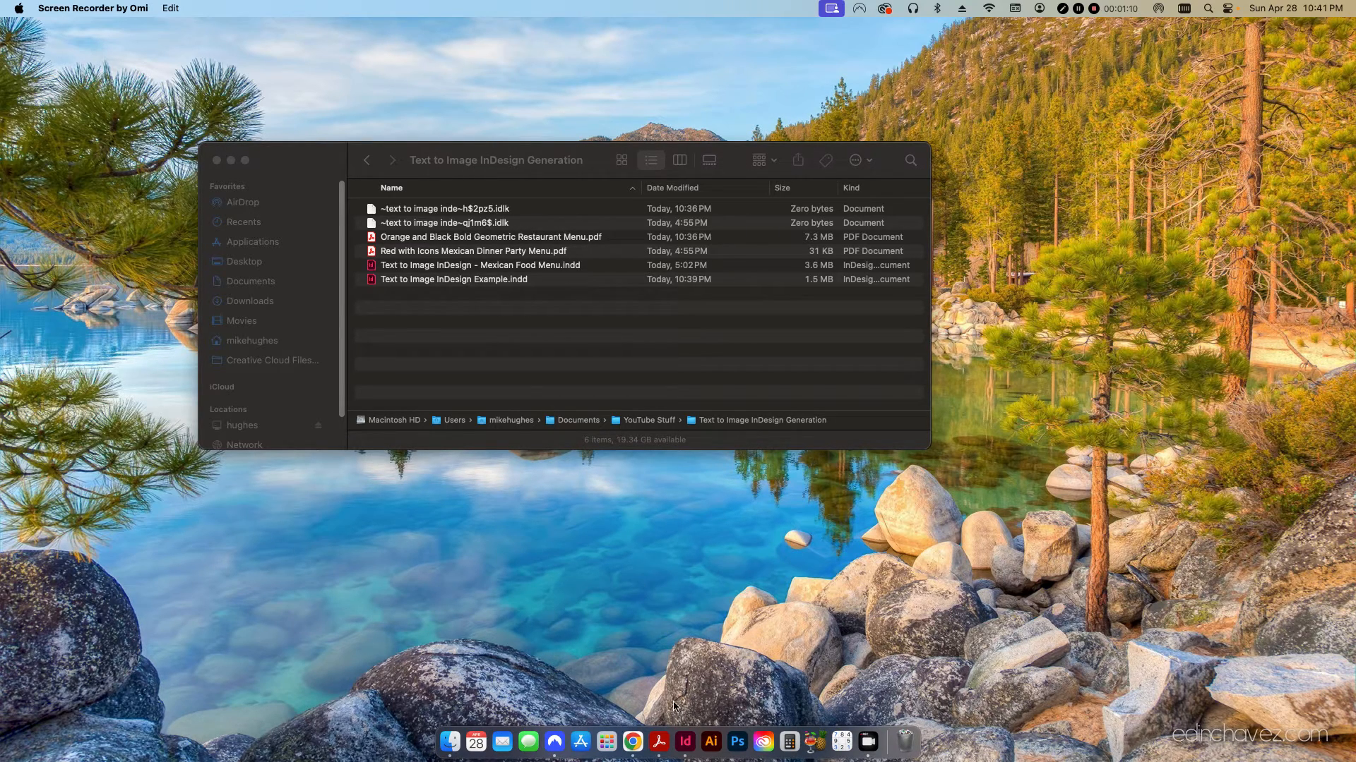
Switch to InDesign, bring up the Text to Image InDesign Example document and show the Text to Image (Beta) tools.
click(684, 741)
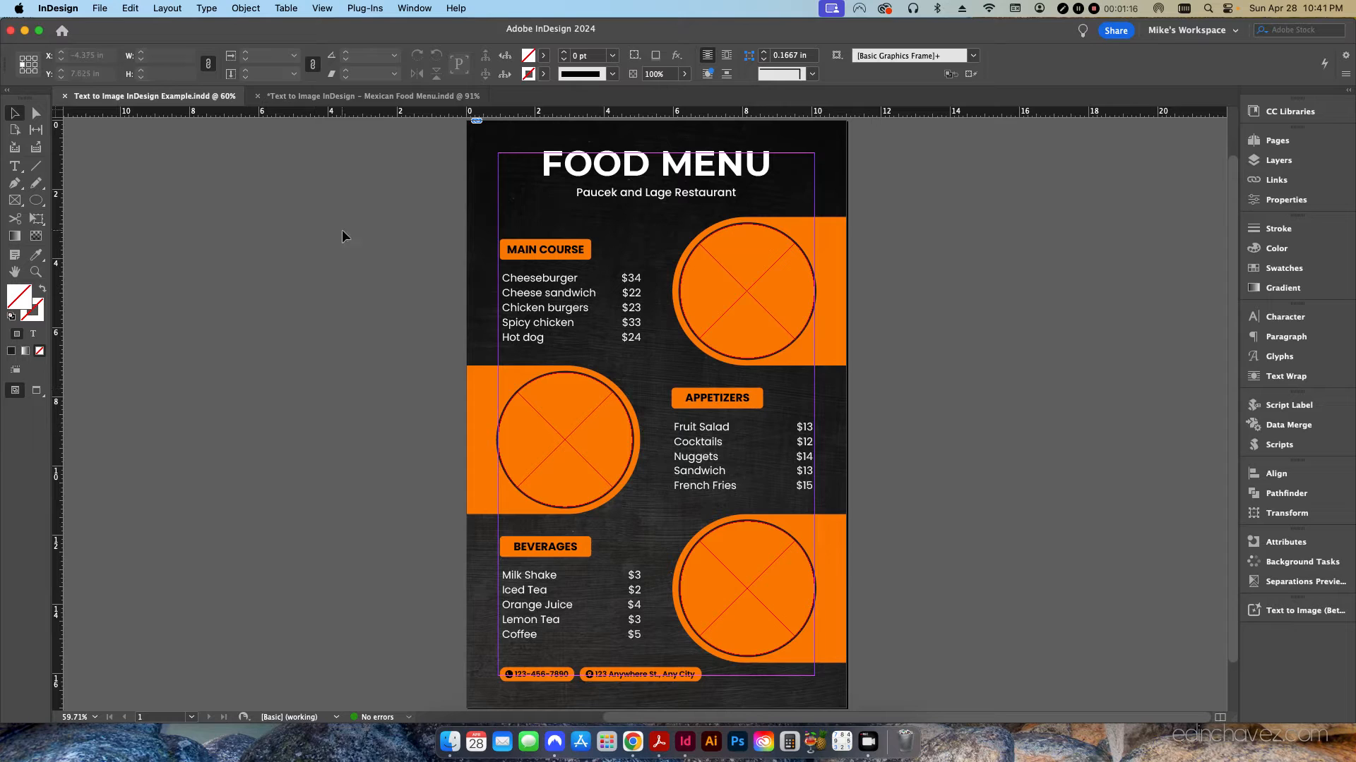
click(339, 96)
click(177, 96)
click(415, 8)
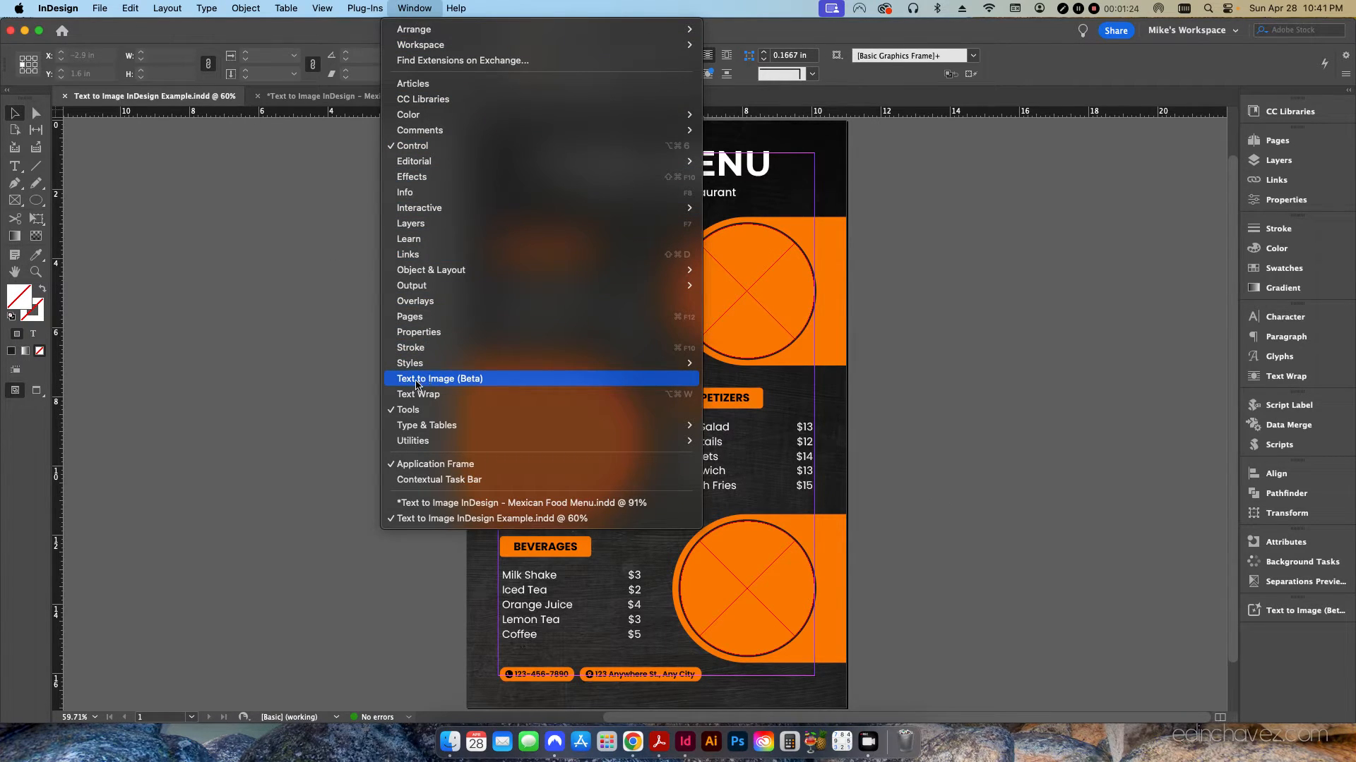
click(460, 381)
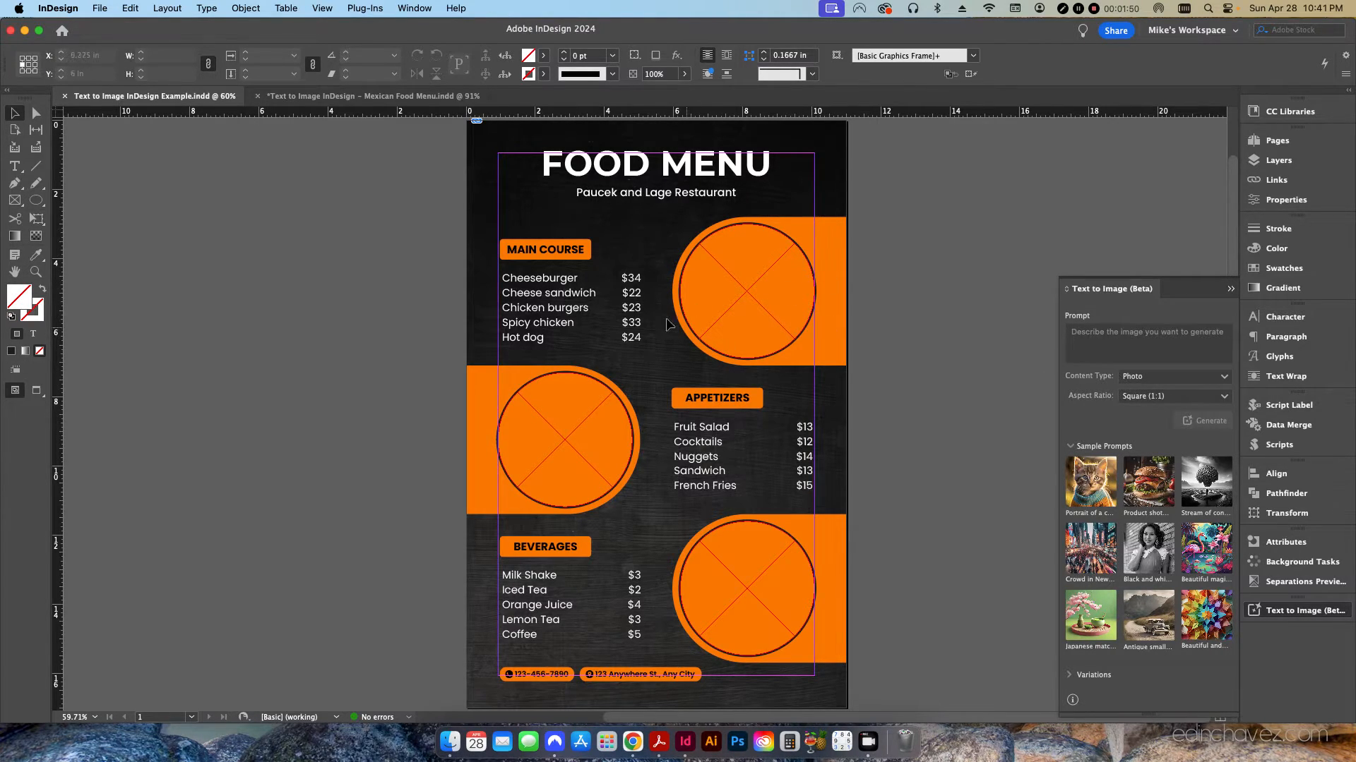
Examine the content type and aspect ratio choices, both with nothing selected and with the Main Course circular frame selected.
click(1164, 380)
click(1150, 397)
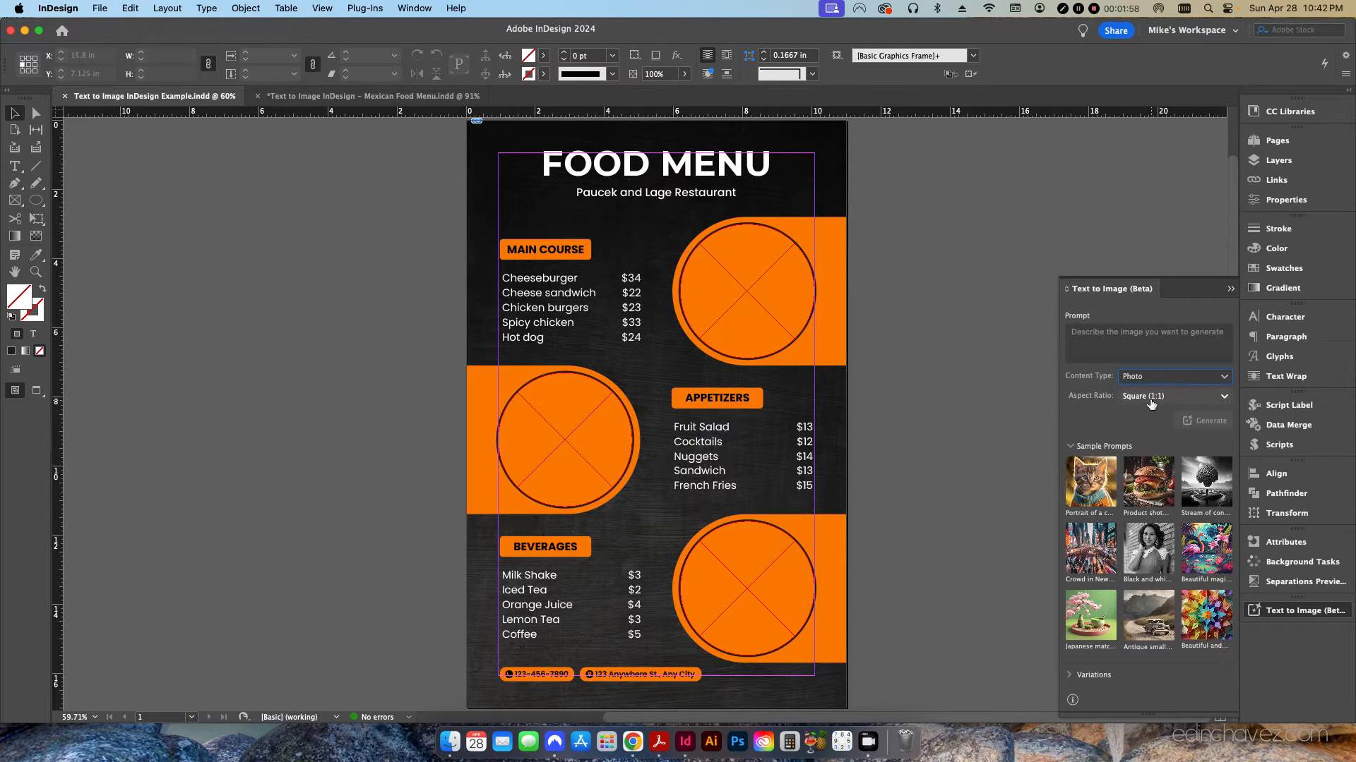
click(1150, 398)
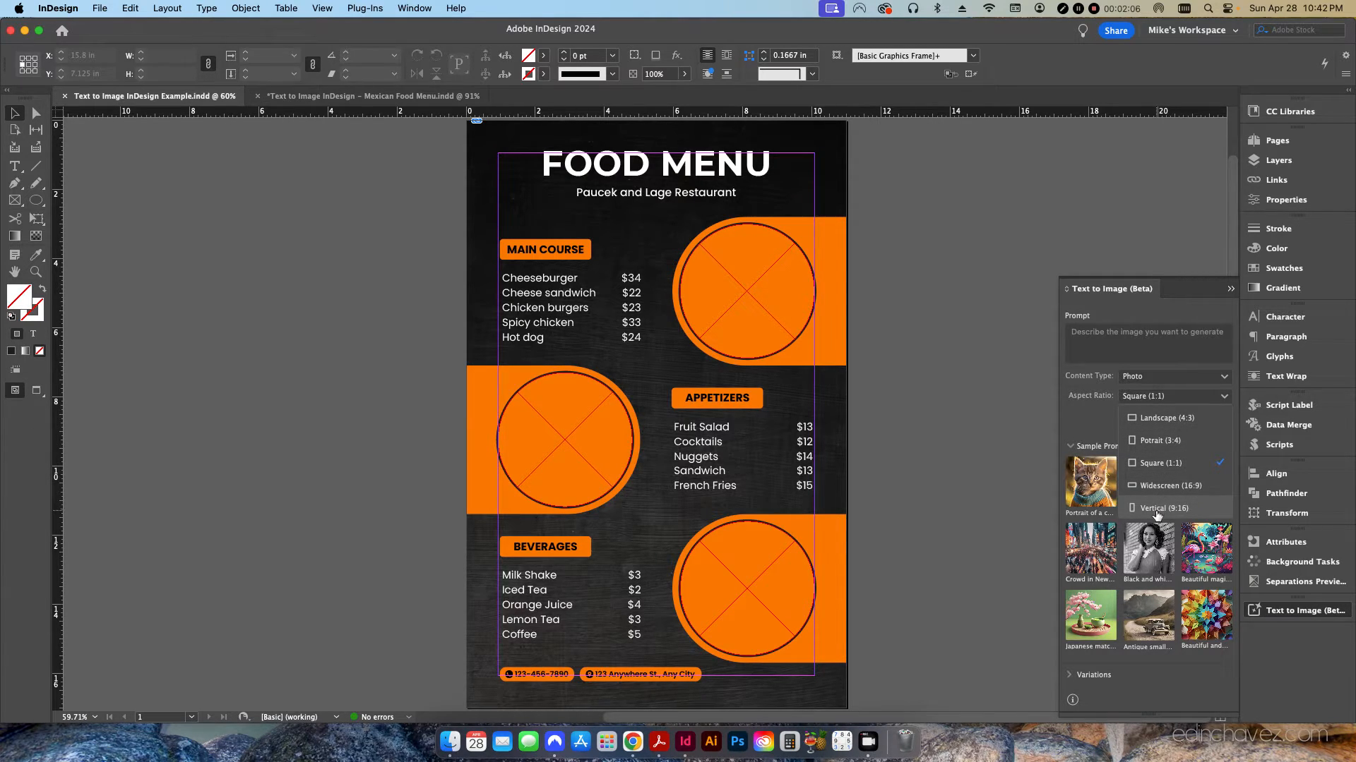
click(942, 466)
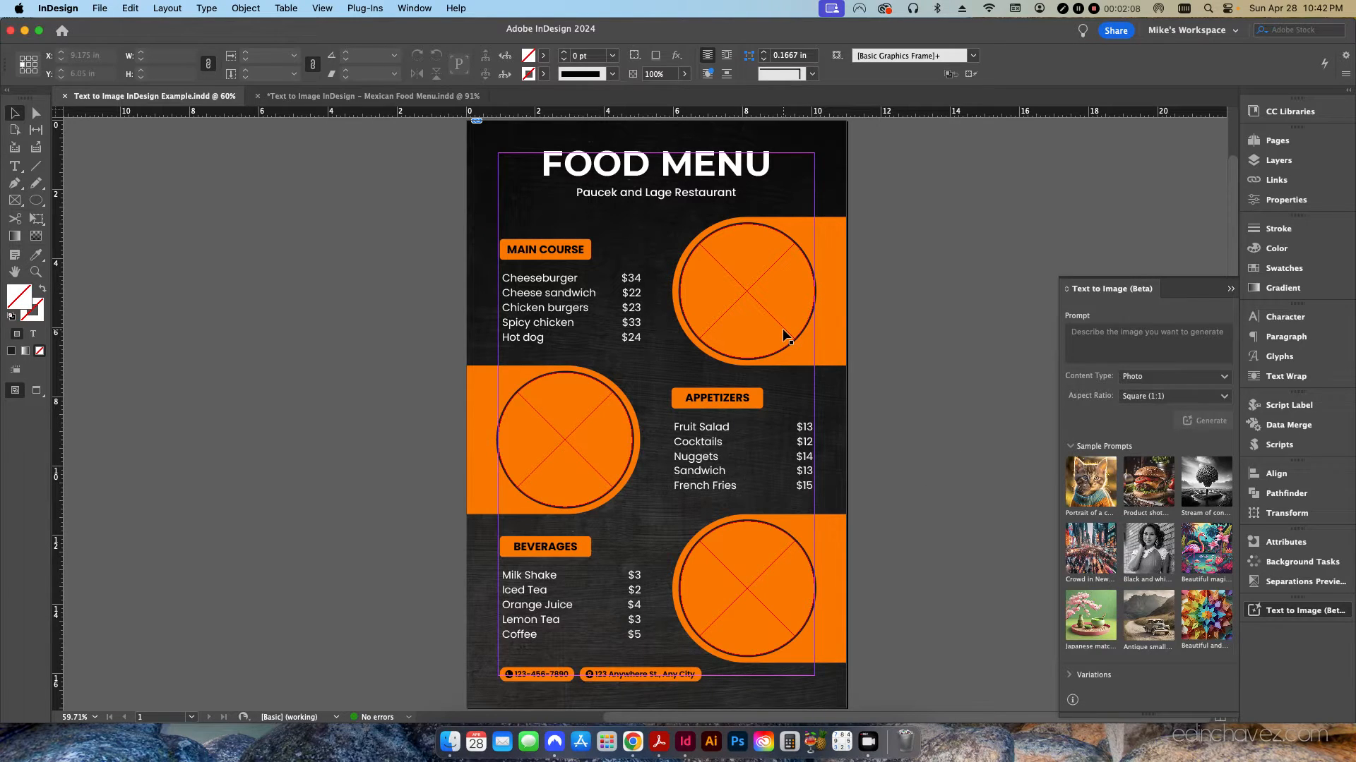
click(748, 314)
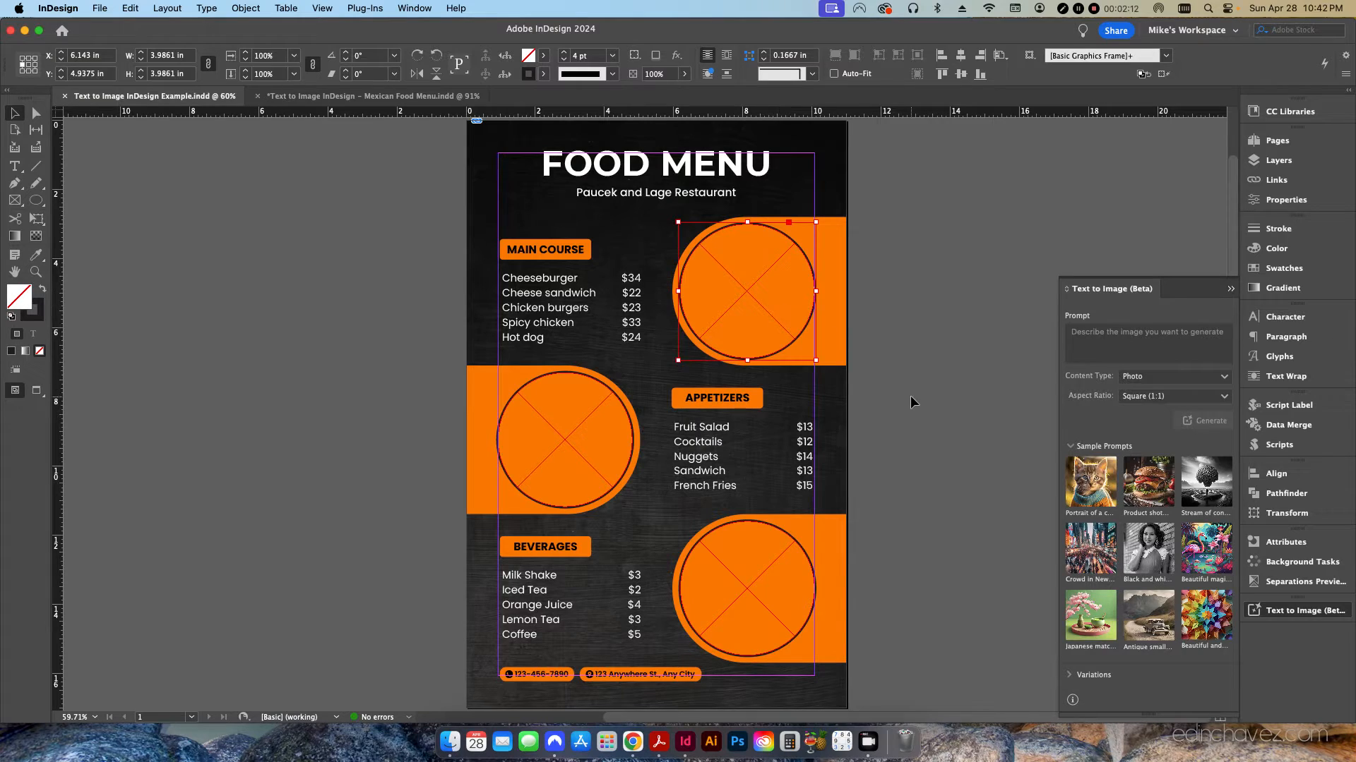
click(1172, 396)
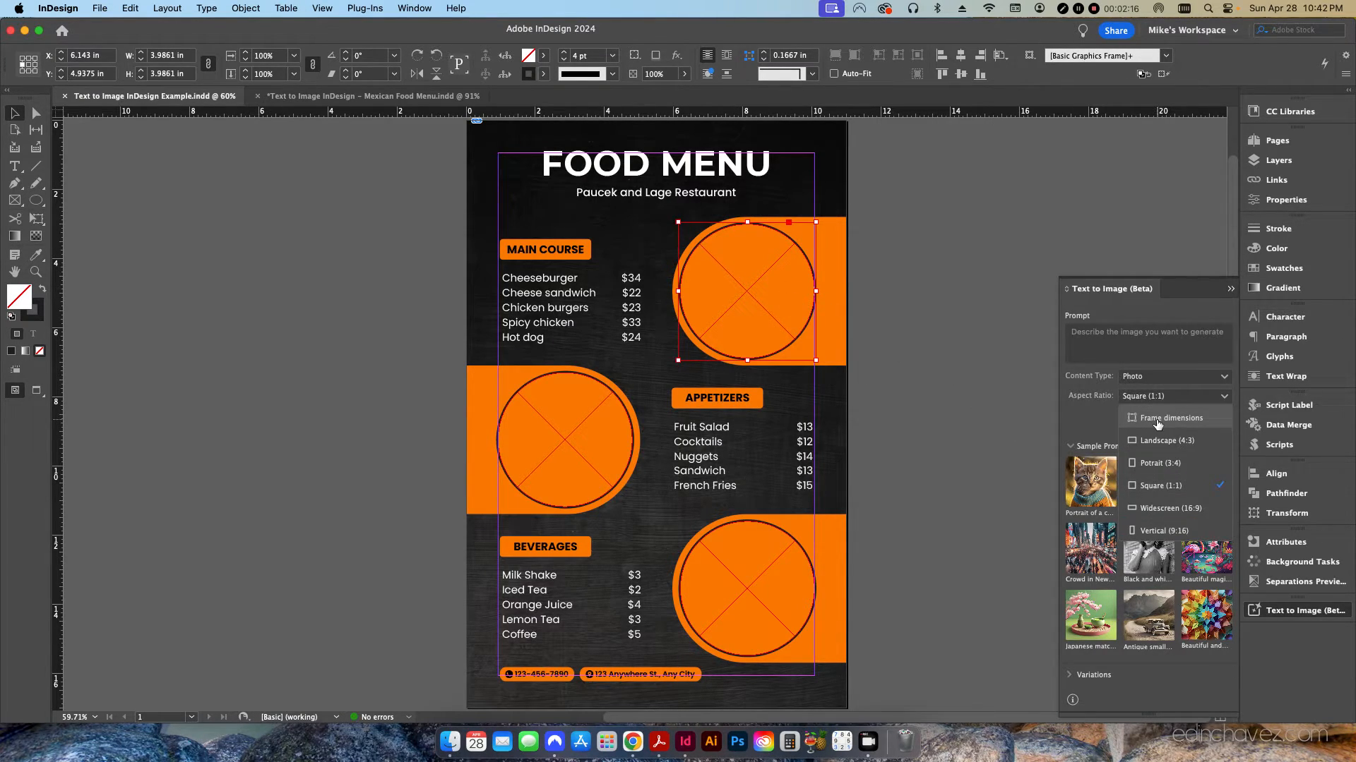
click(910, 415)
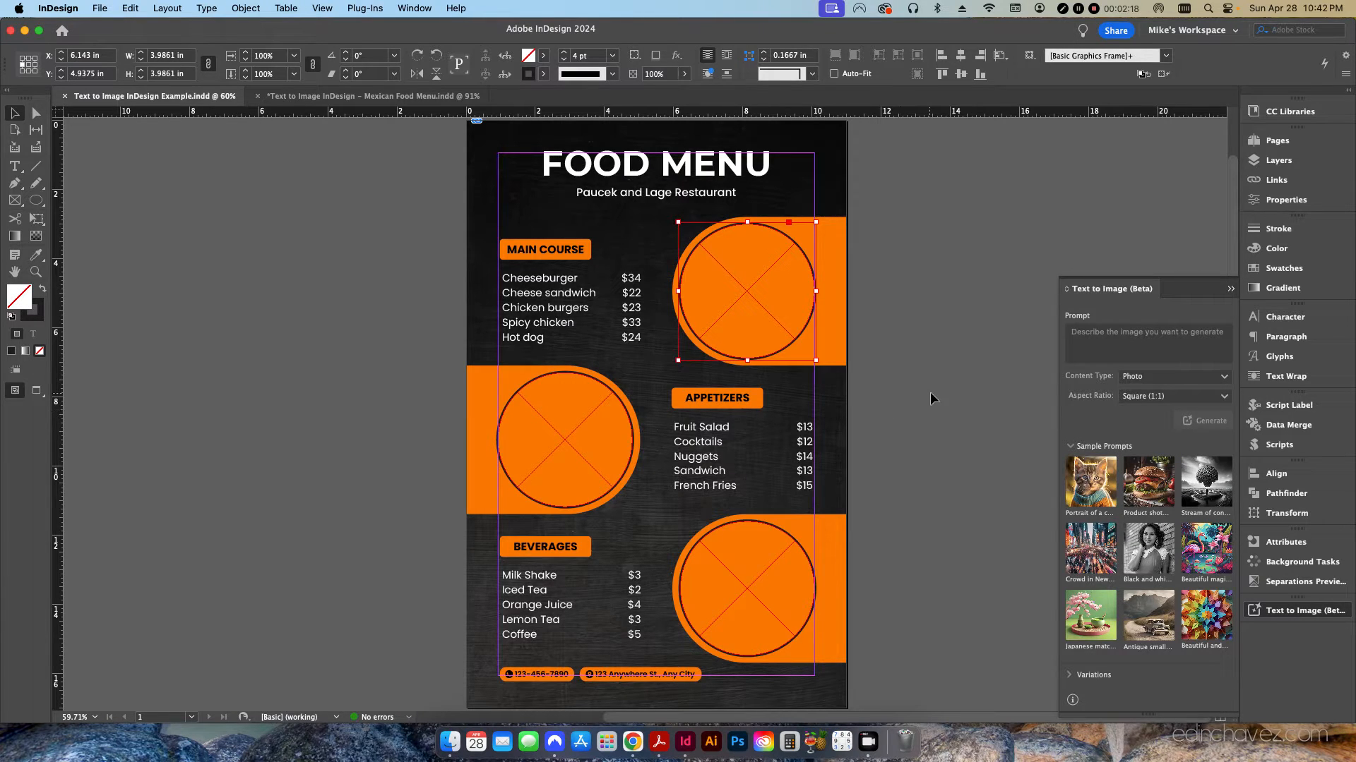
click(930, 393)
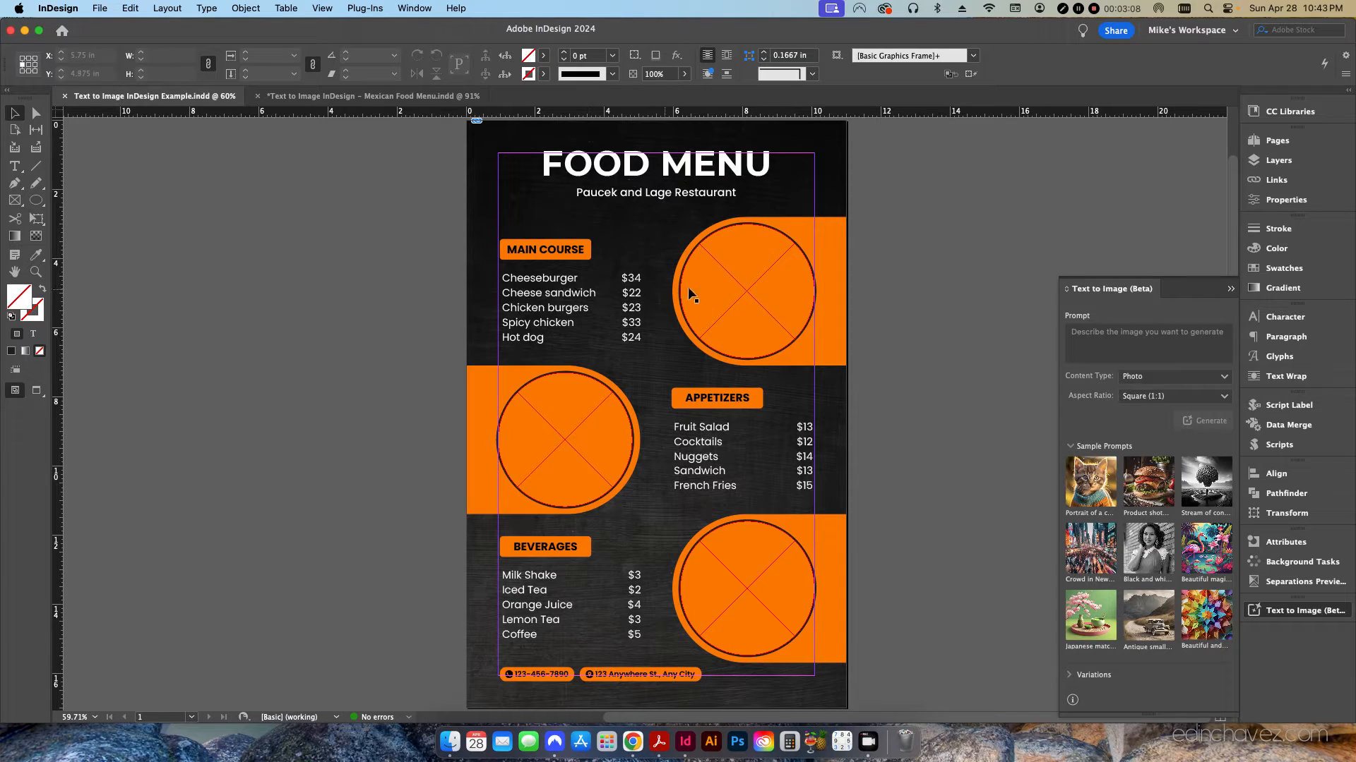
Set the image generation aspect ratio to Frame dimensions for the circular frame beside Main Course.
click(735, 285)
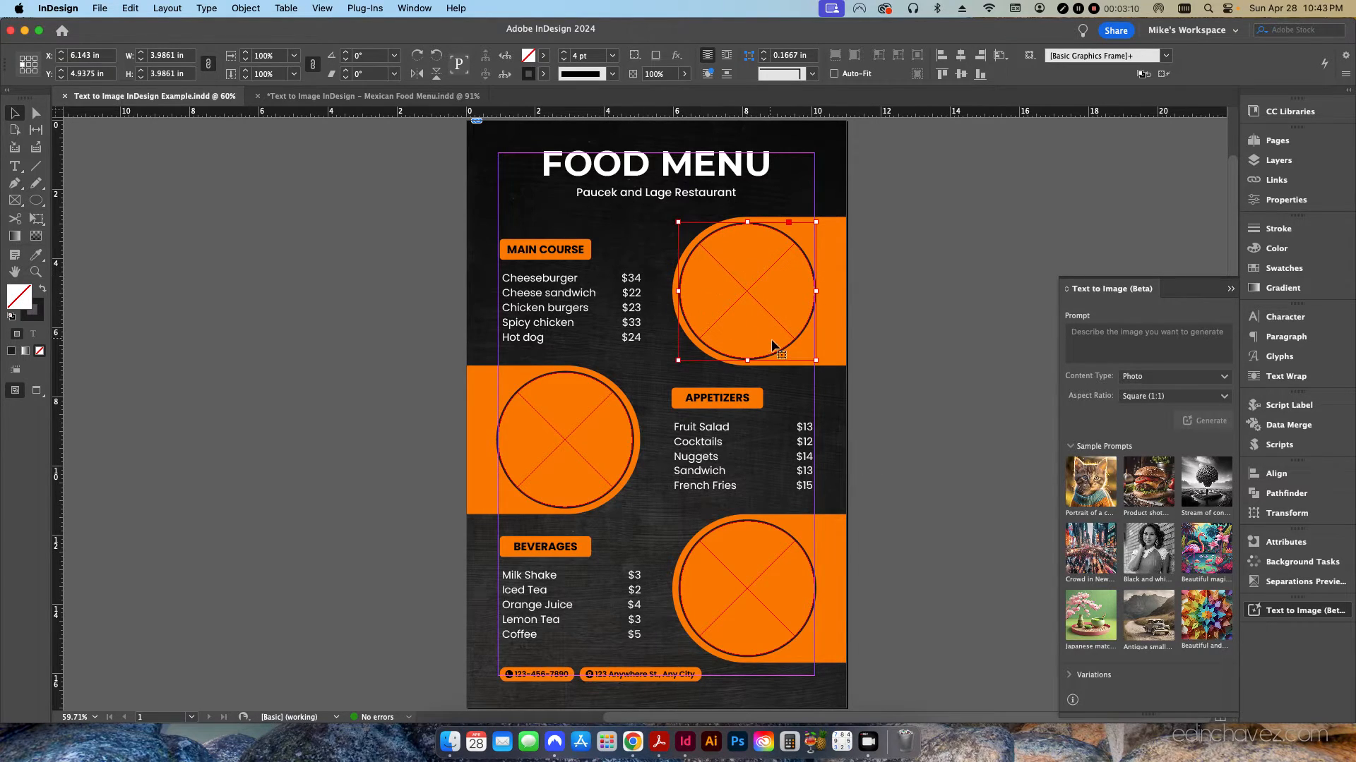
click(1132, 397)
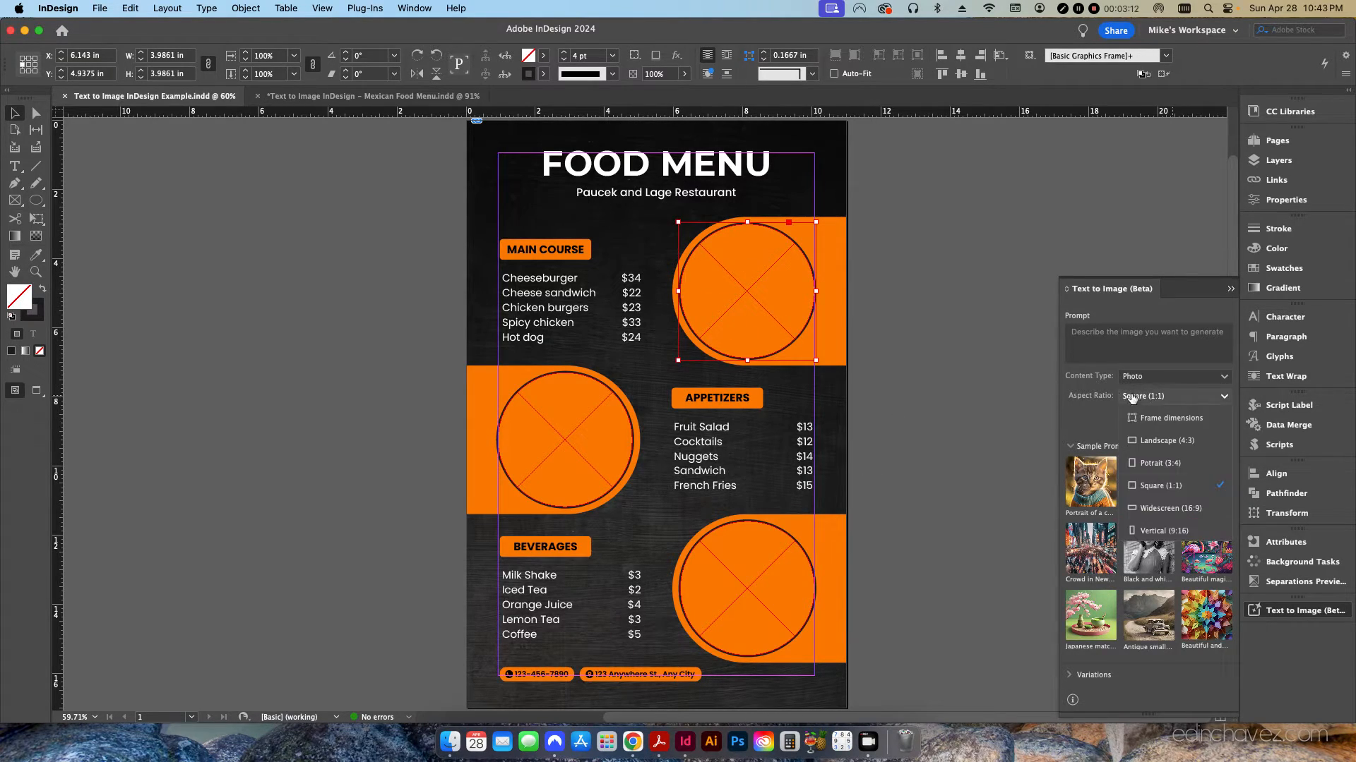
click(1159, 419)
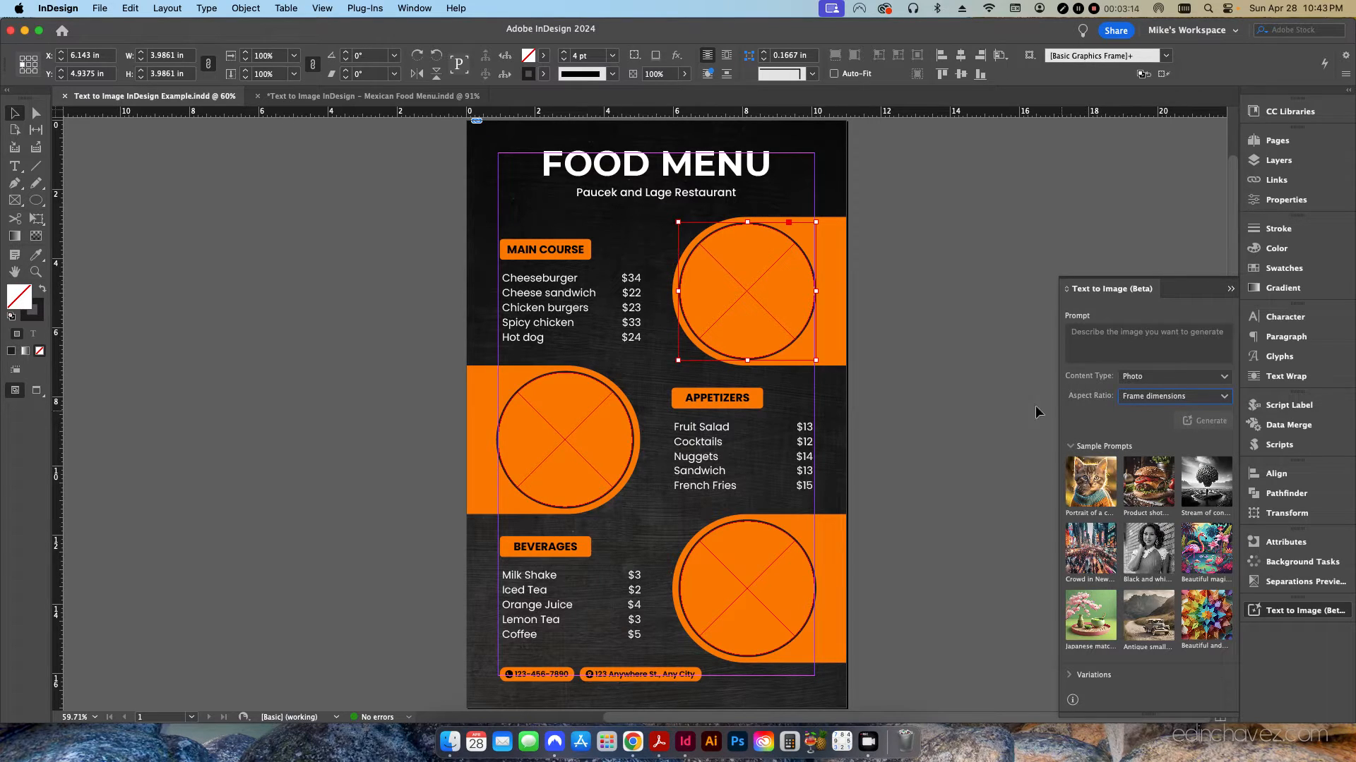
Generate a photo in the Main Course frame with the prompt "Spicy chicken sandwhich on a plate".
click(1133, 332)
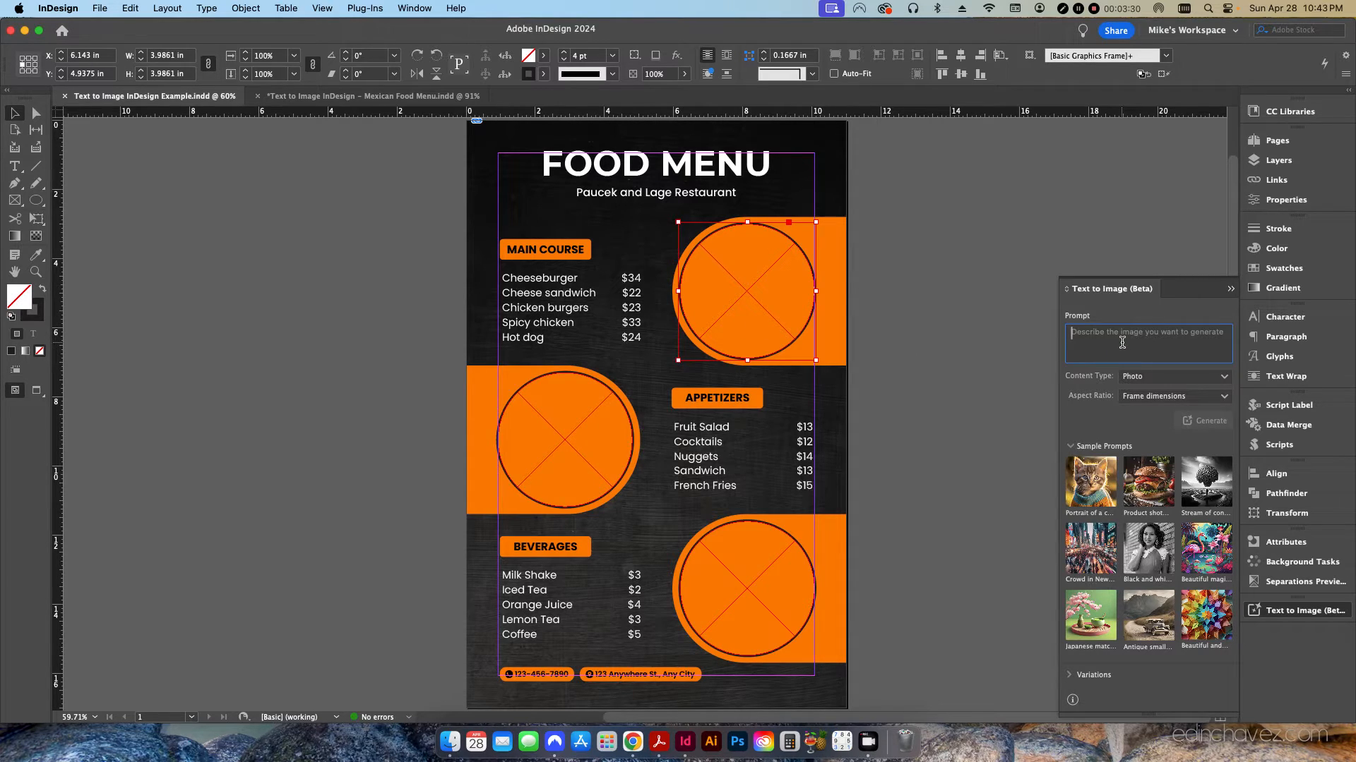
text(Spicy chicken sa)
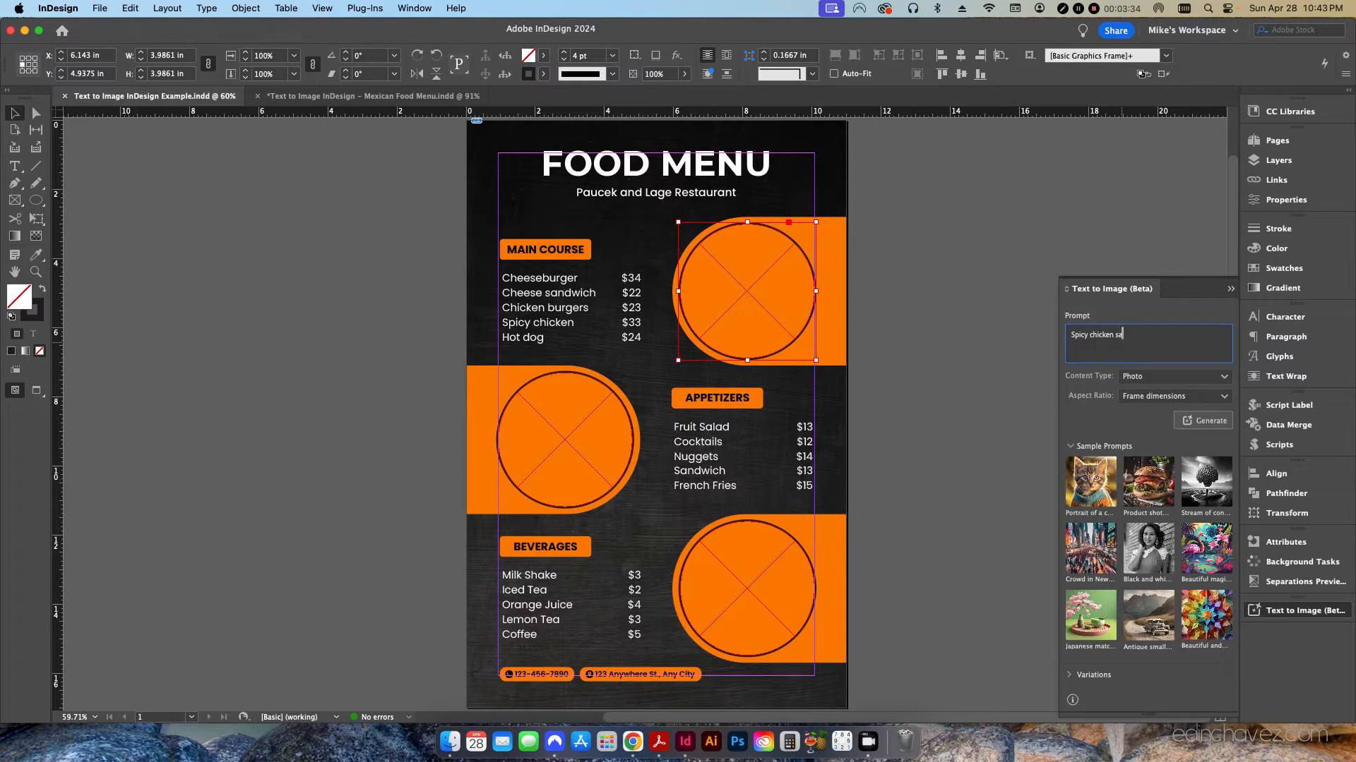
key(BackSpace)
key(BackSpace)
text(dwhich on a plate)
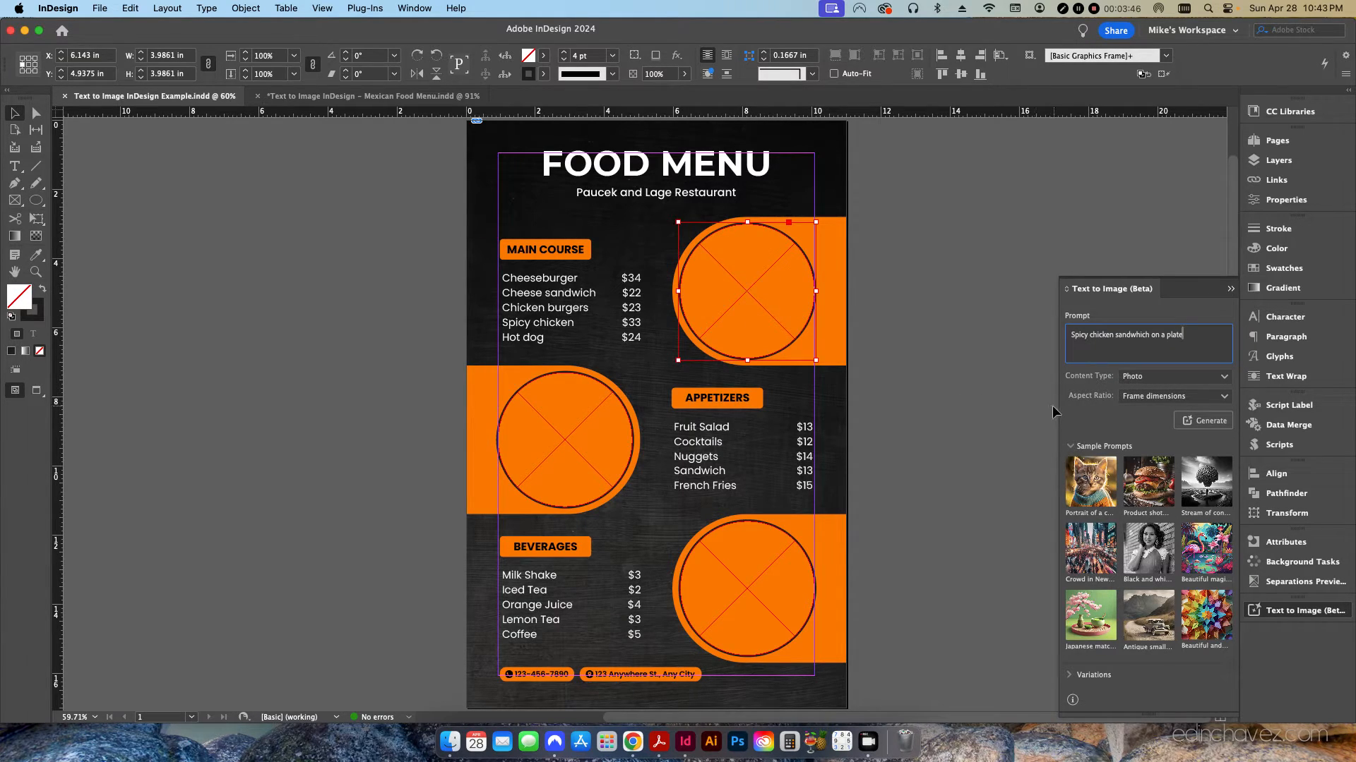
click(1202, 421)
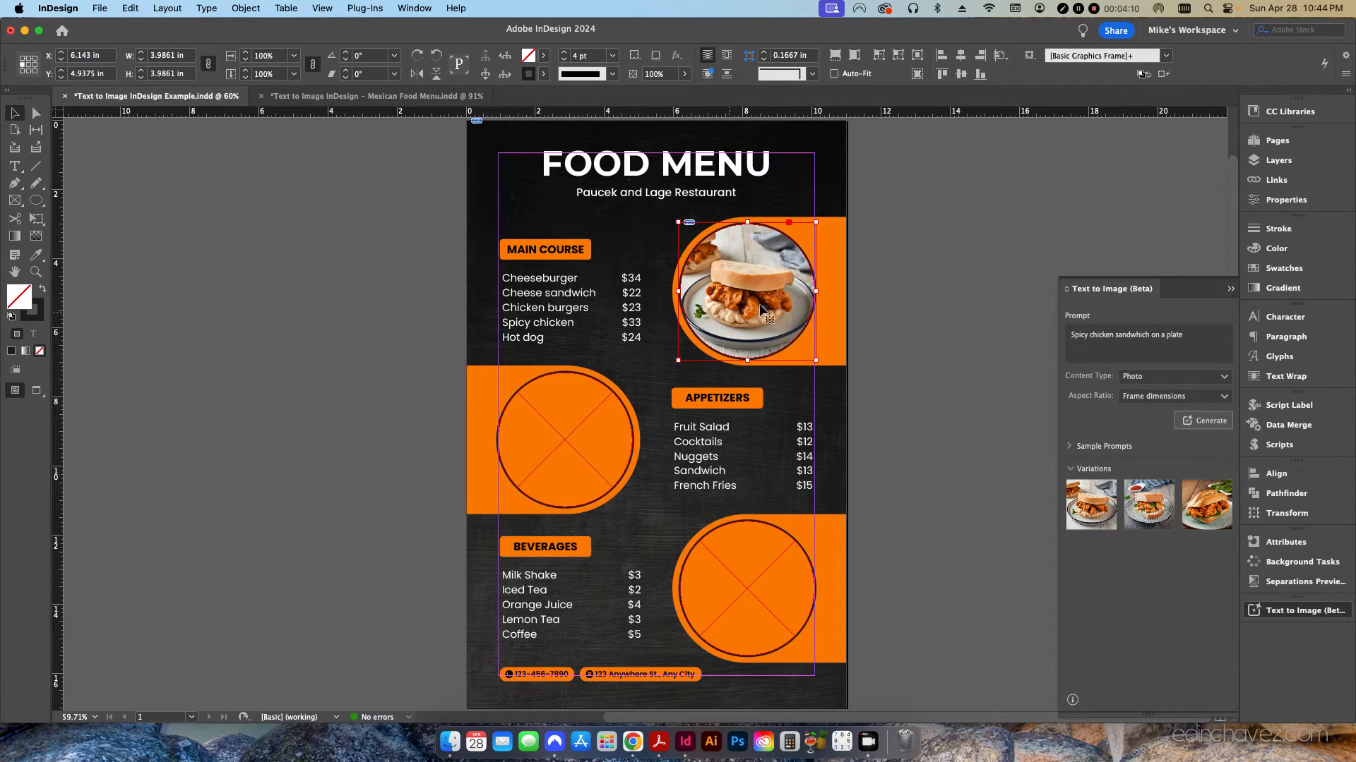
Try the second sandwich variation in the Main Course frame, and replace it with the third variation.
click(1149, 521)
click(777, 529)
click(1139, 514)
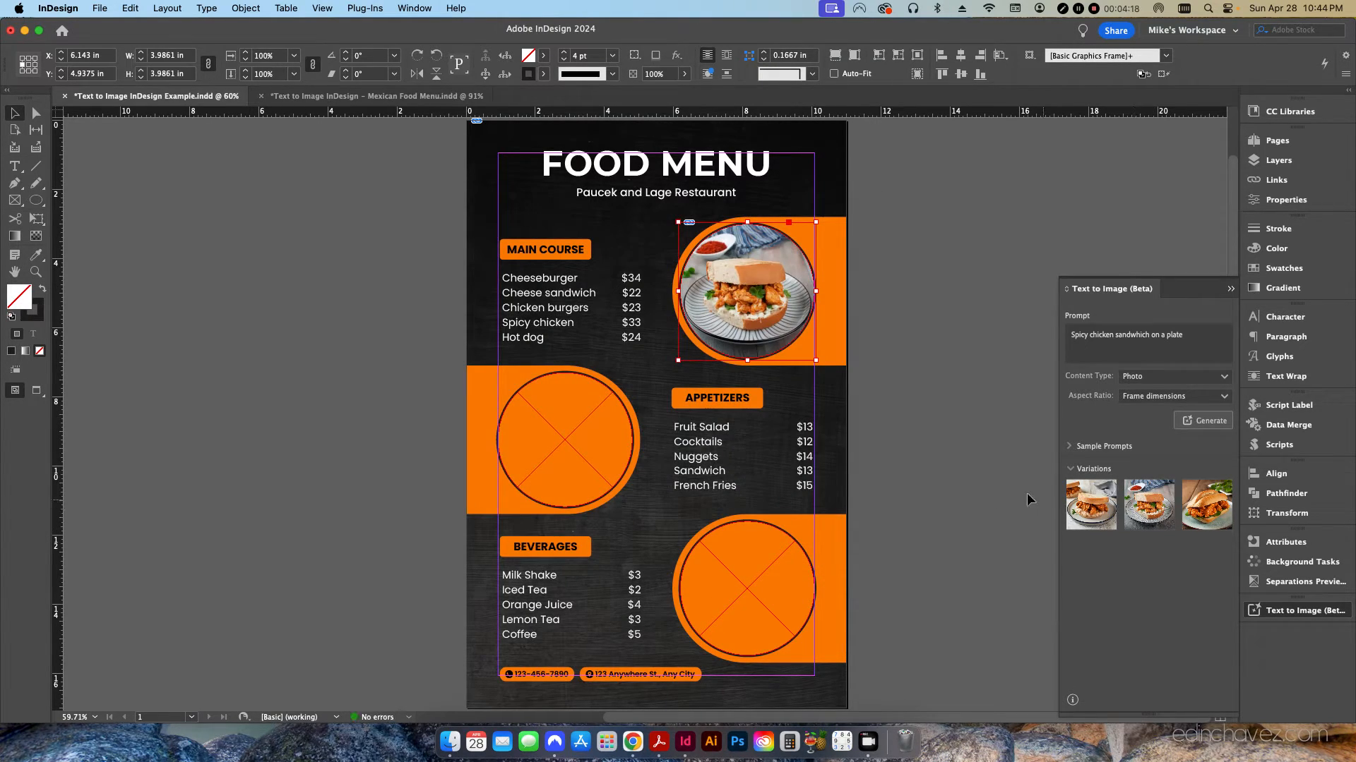
click(1211, 512)
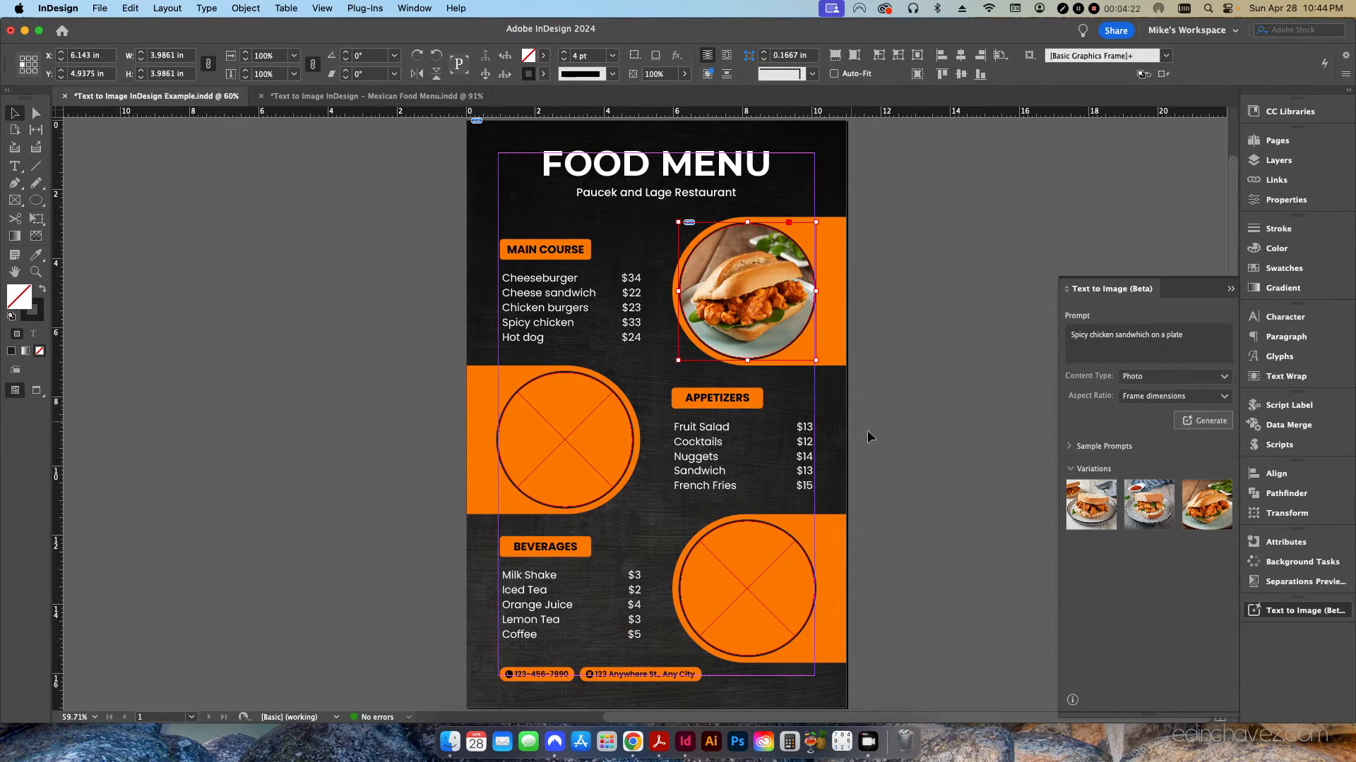
Inspect the generated image inside the Main Course frame and the aspect ratio choices offered with nothing selected.
key(a)
click(761, 319)
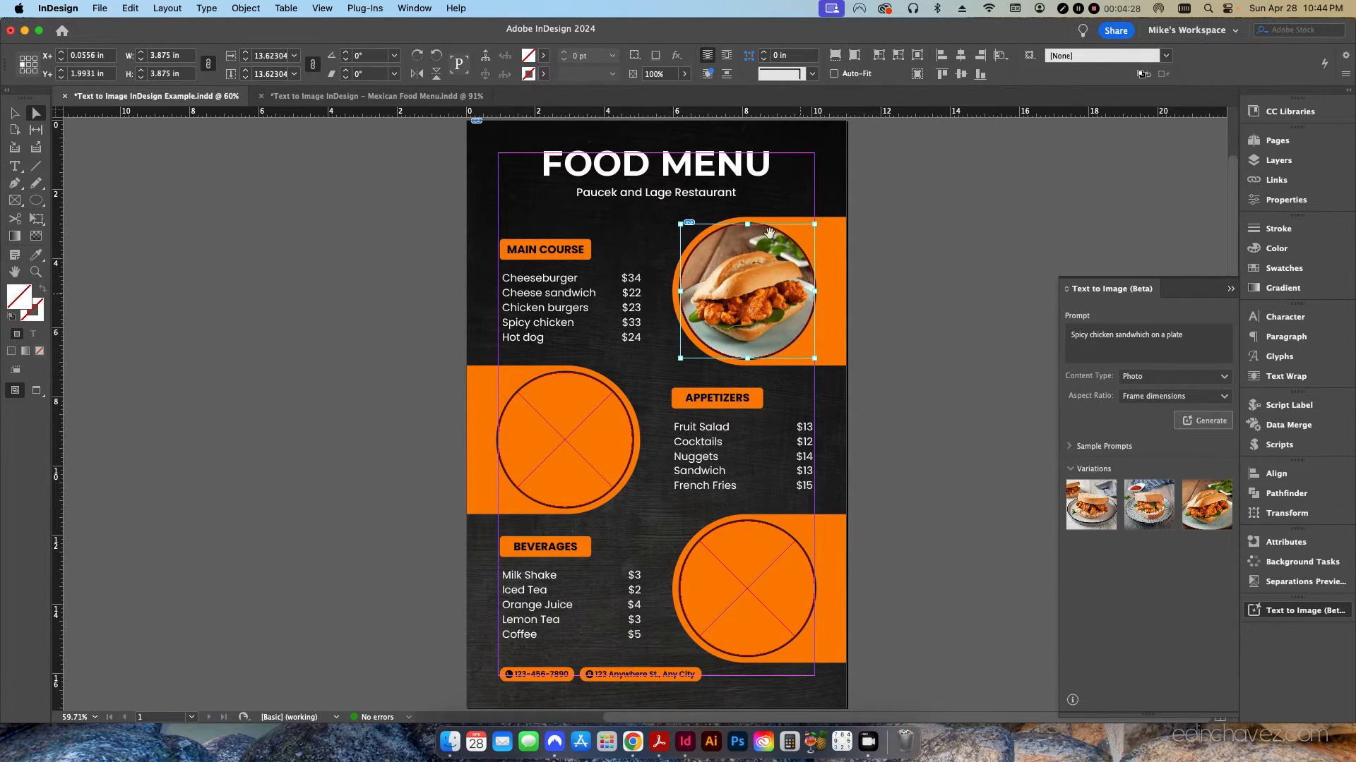
click(953, 394)
key(v)
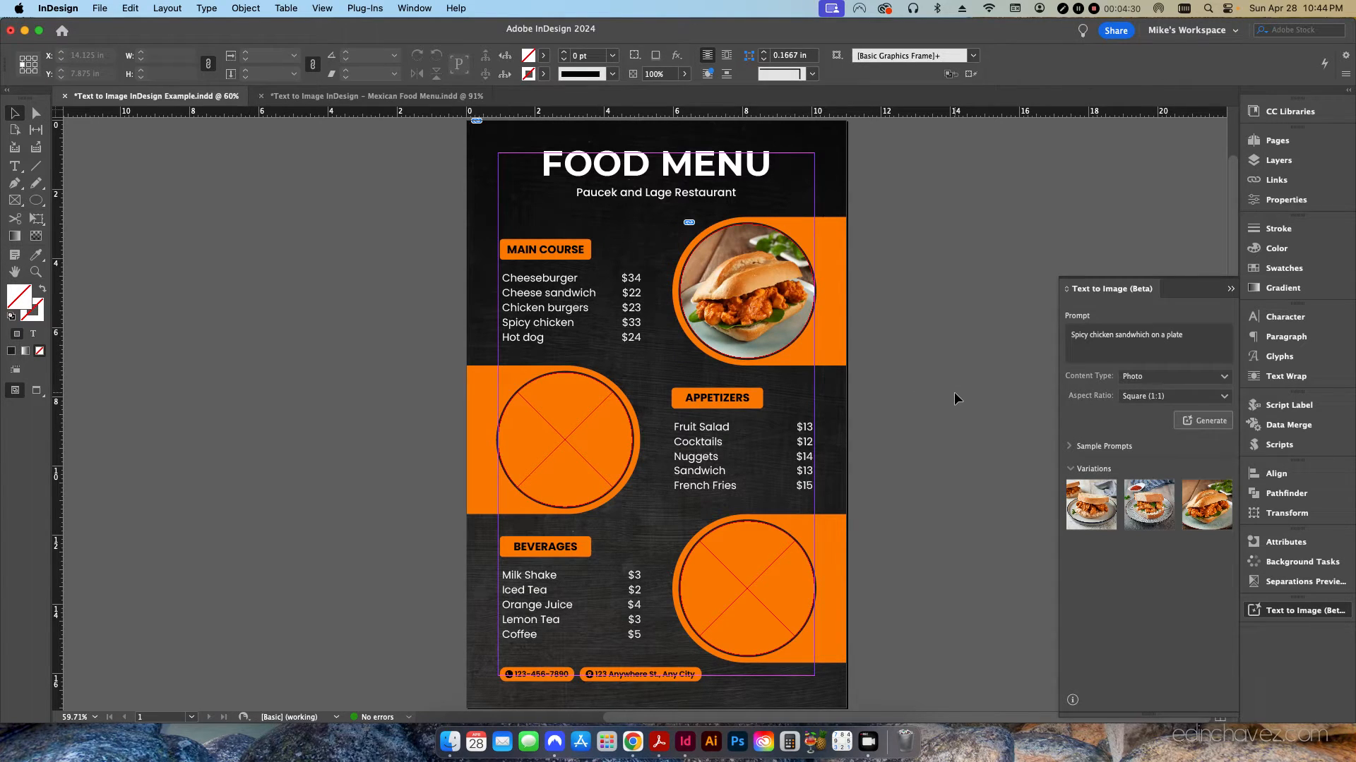
click(1173, 396)
click(1174, 401)
click(1174, 399)
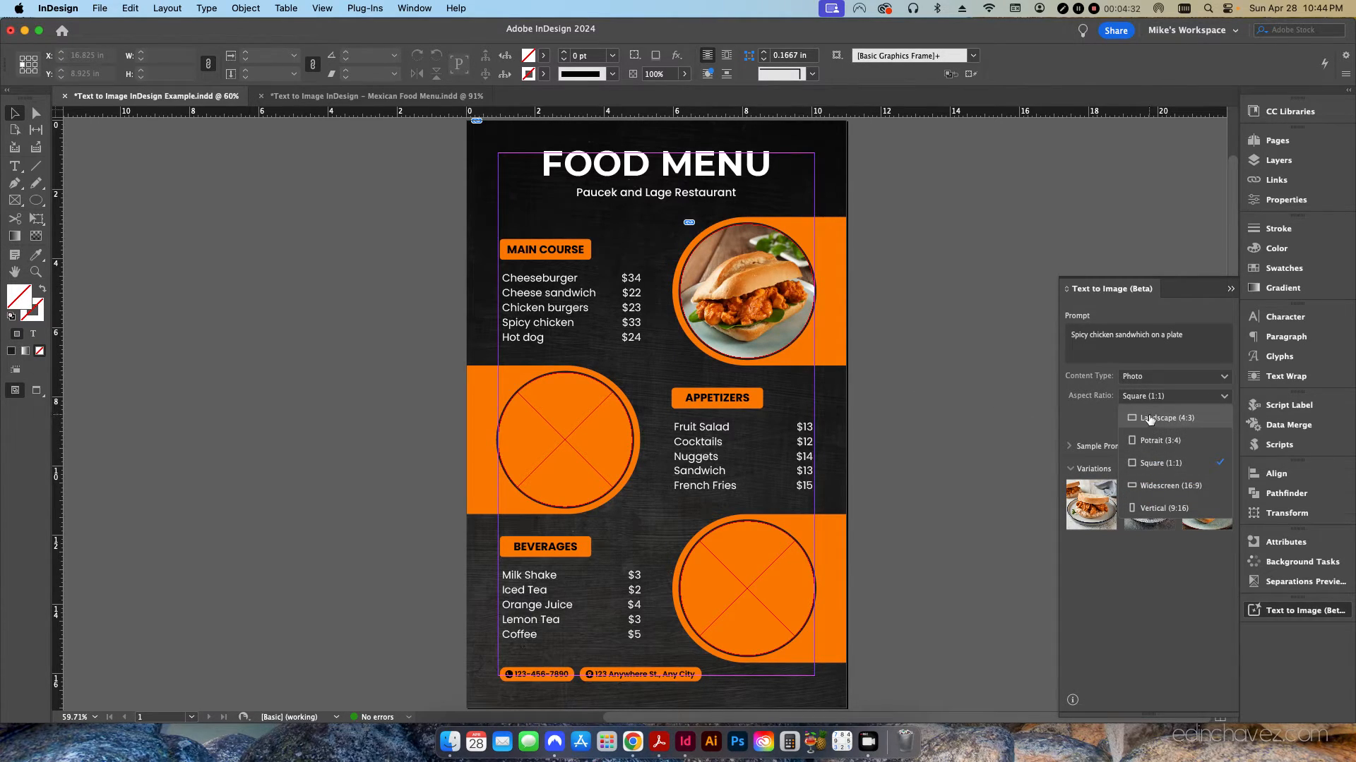
click(925, 403)
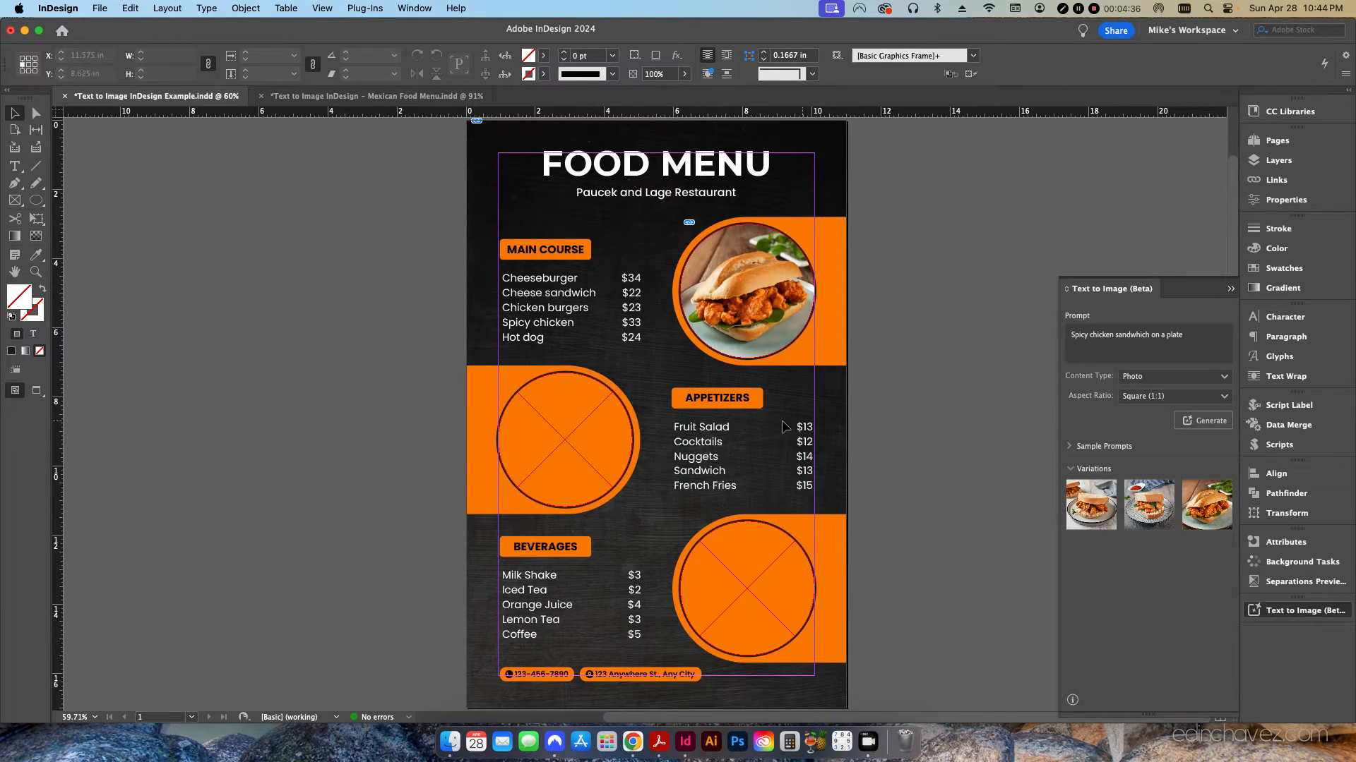
Place the second sandwich variation in the empty circular frame beside Appetizers.
click(553, 451)
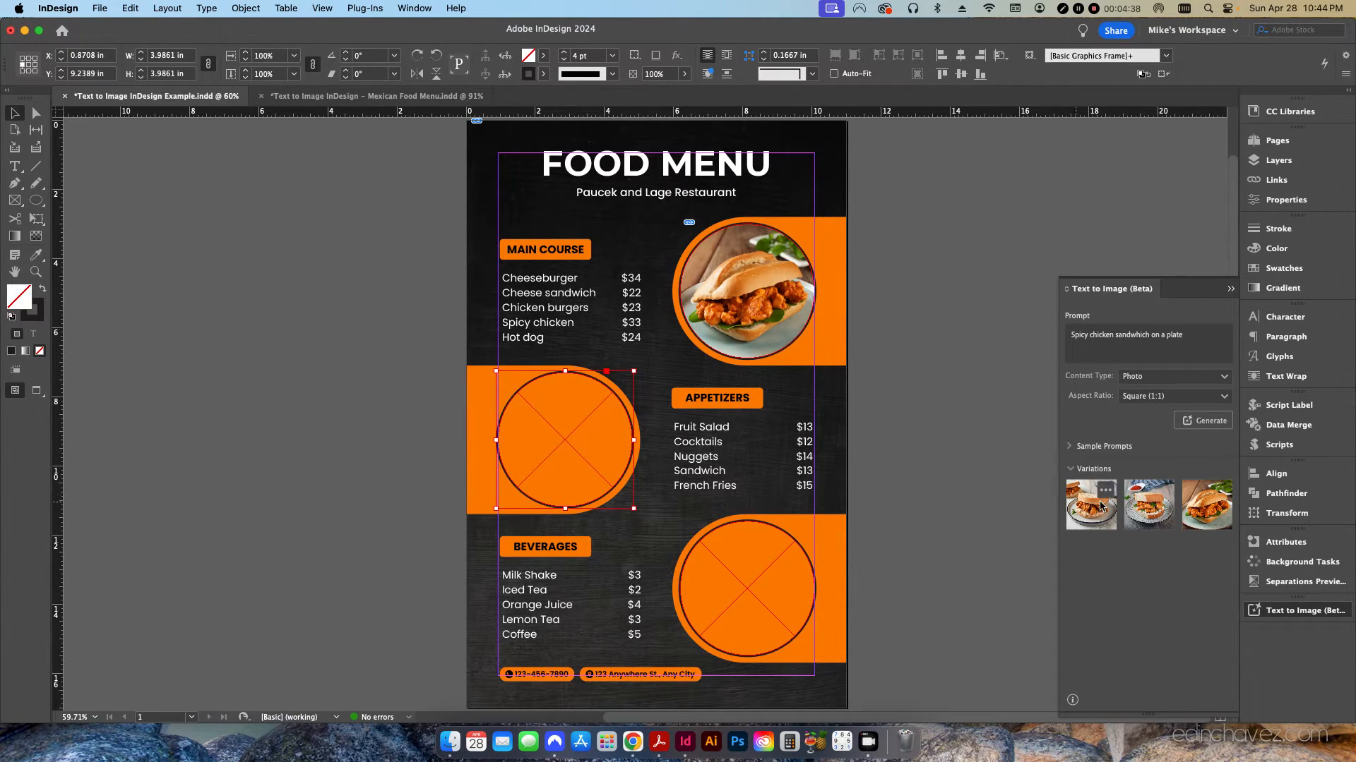
click(1162, 493)
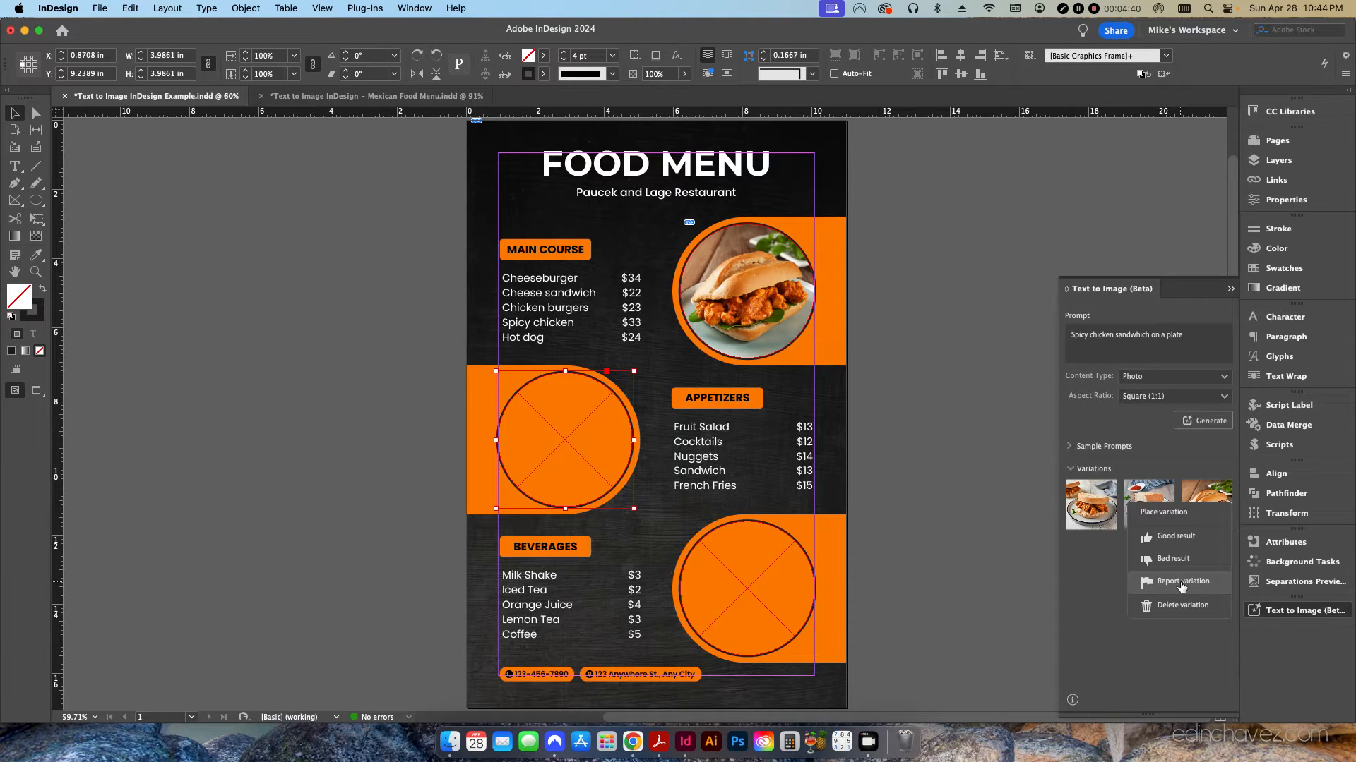
click(1165, 515)
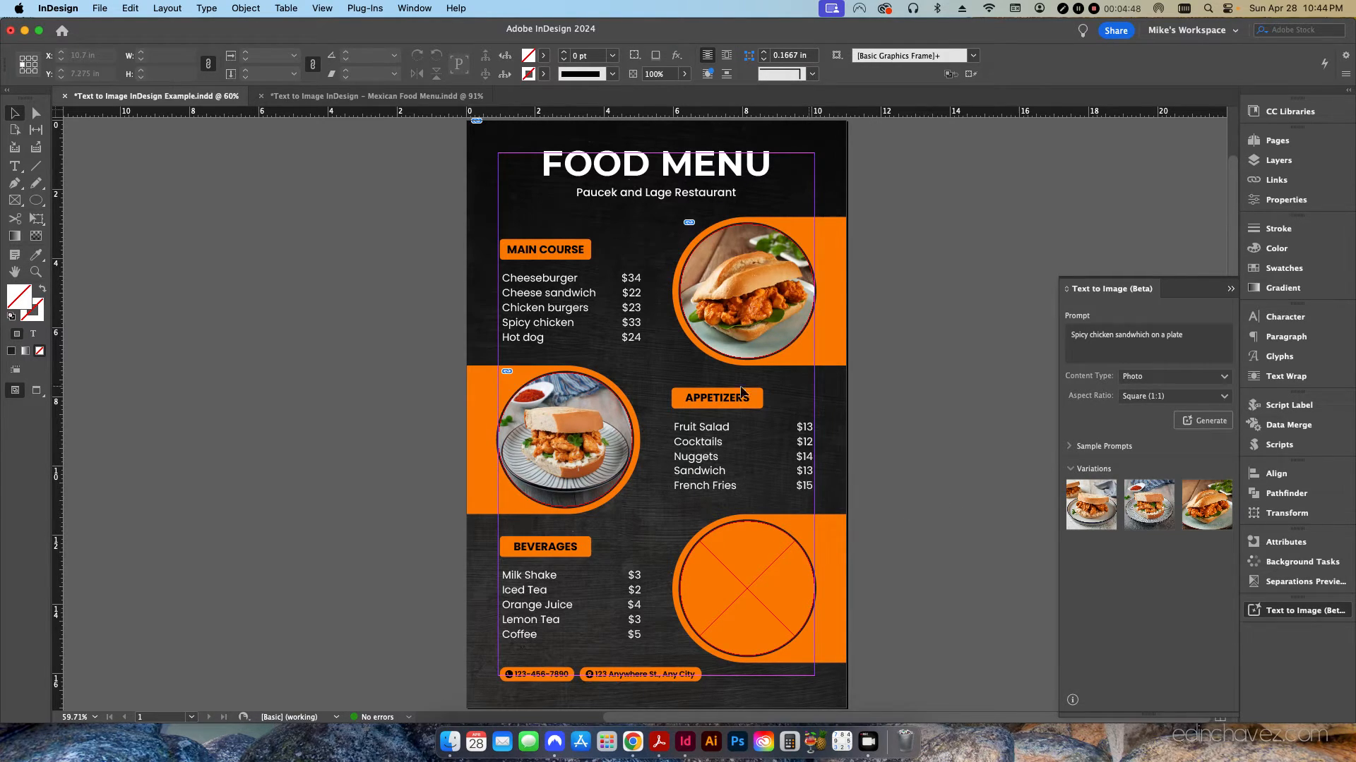
Review the first variation's available options and the document's linked image files, and return to the Text to Image tools.
click(1105, 492)
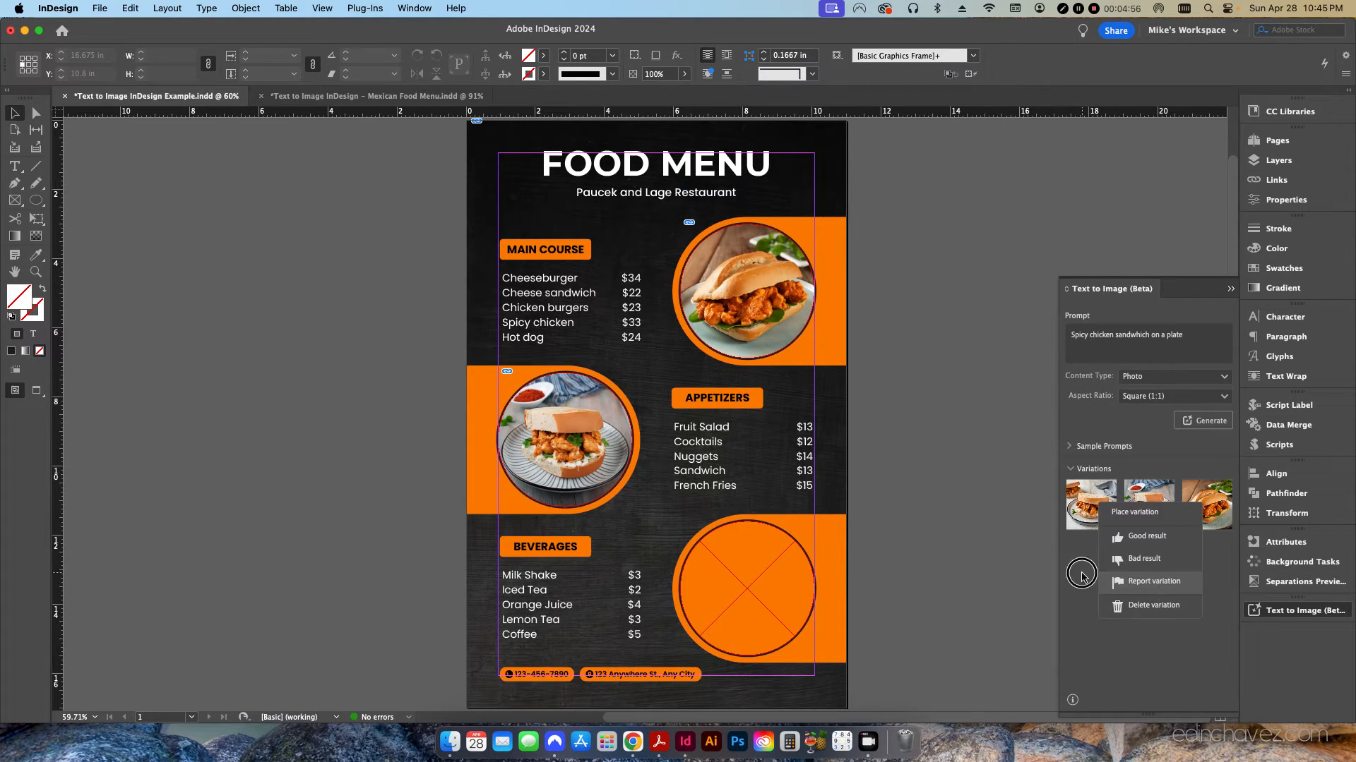
click(916, 521)
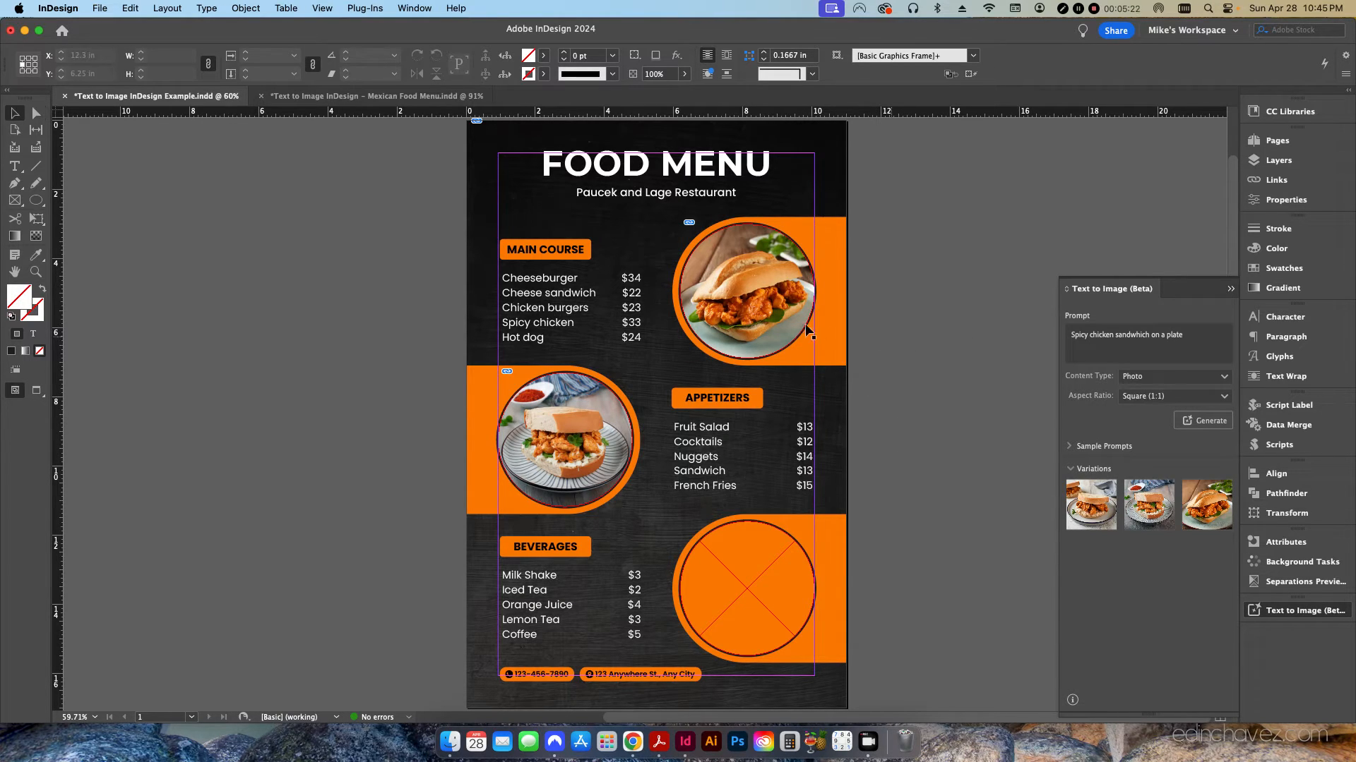
click(1277, 180)
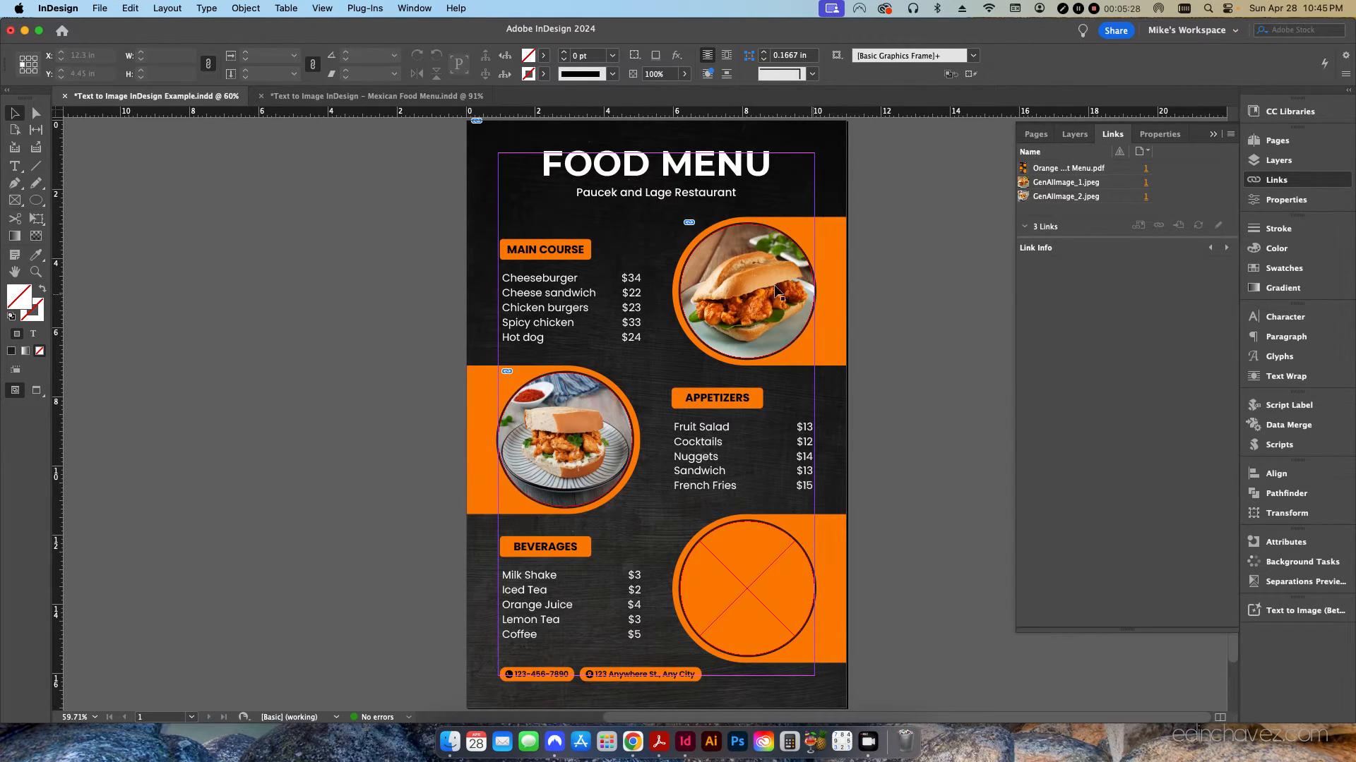
click(1213, 134)
click(1294, 611)
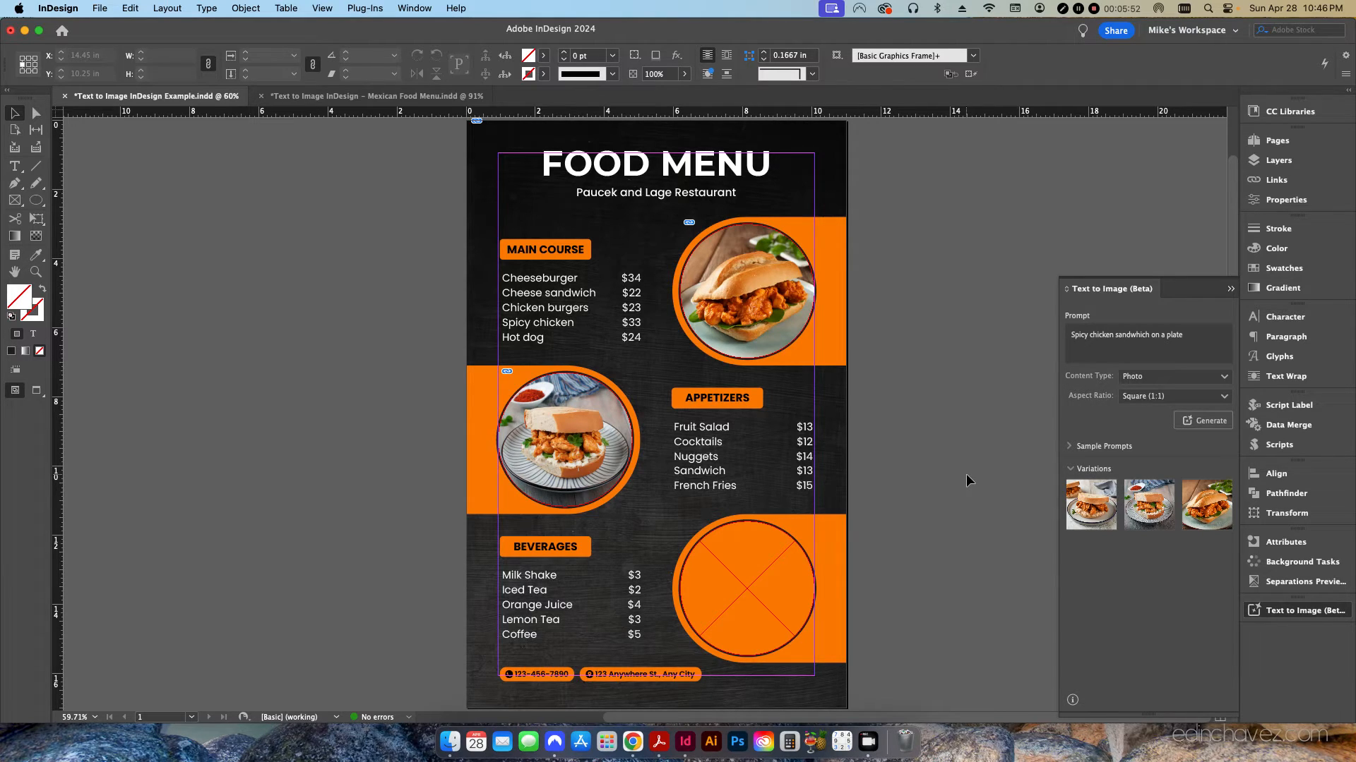
Generate a "vanilla milk shake" photo at Frame dimensions in the circular frame beside Beverages and apply its second variation.
click(804, 577)
double_click(1117, 336)
key(super+a)
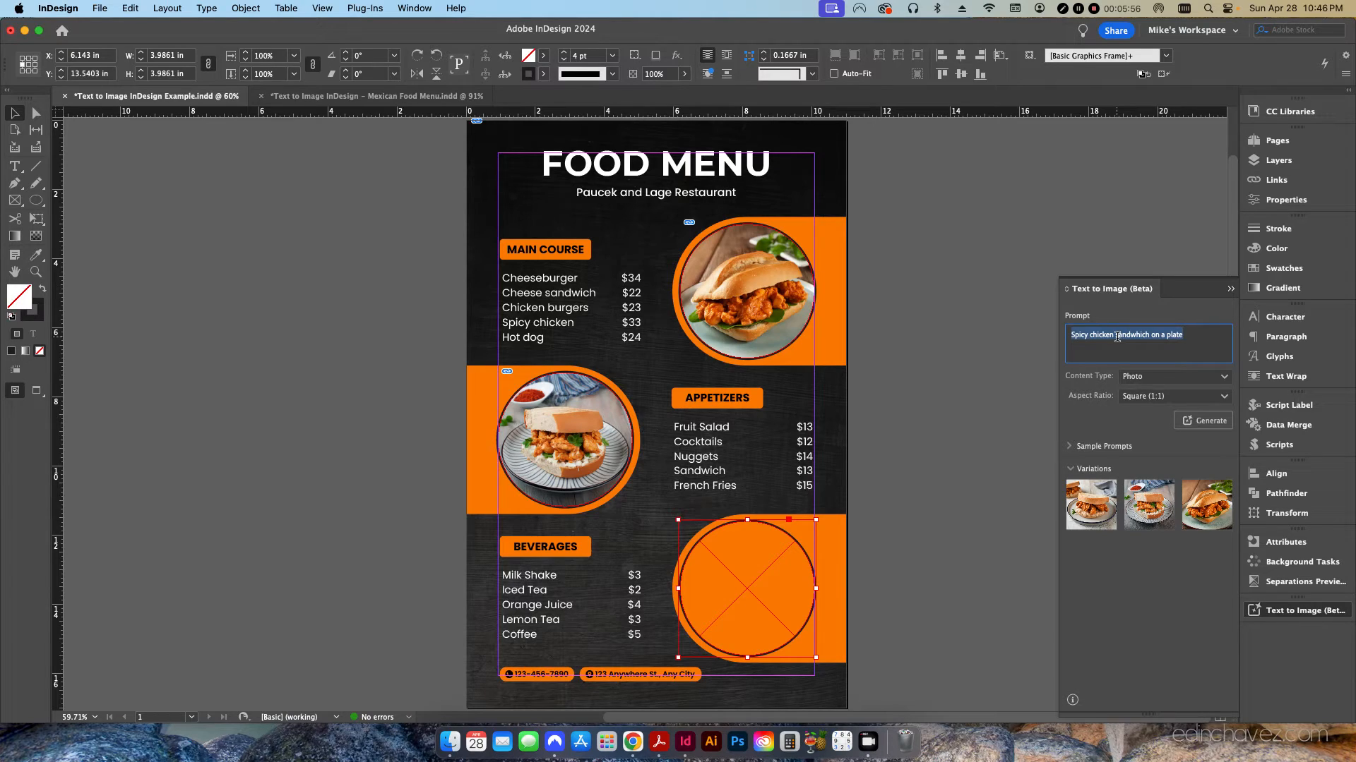
text(van)
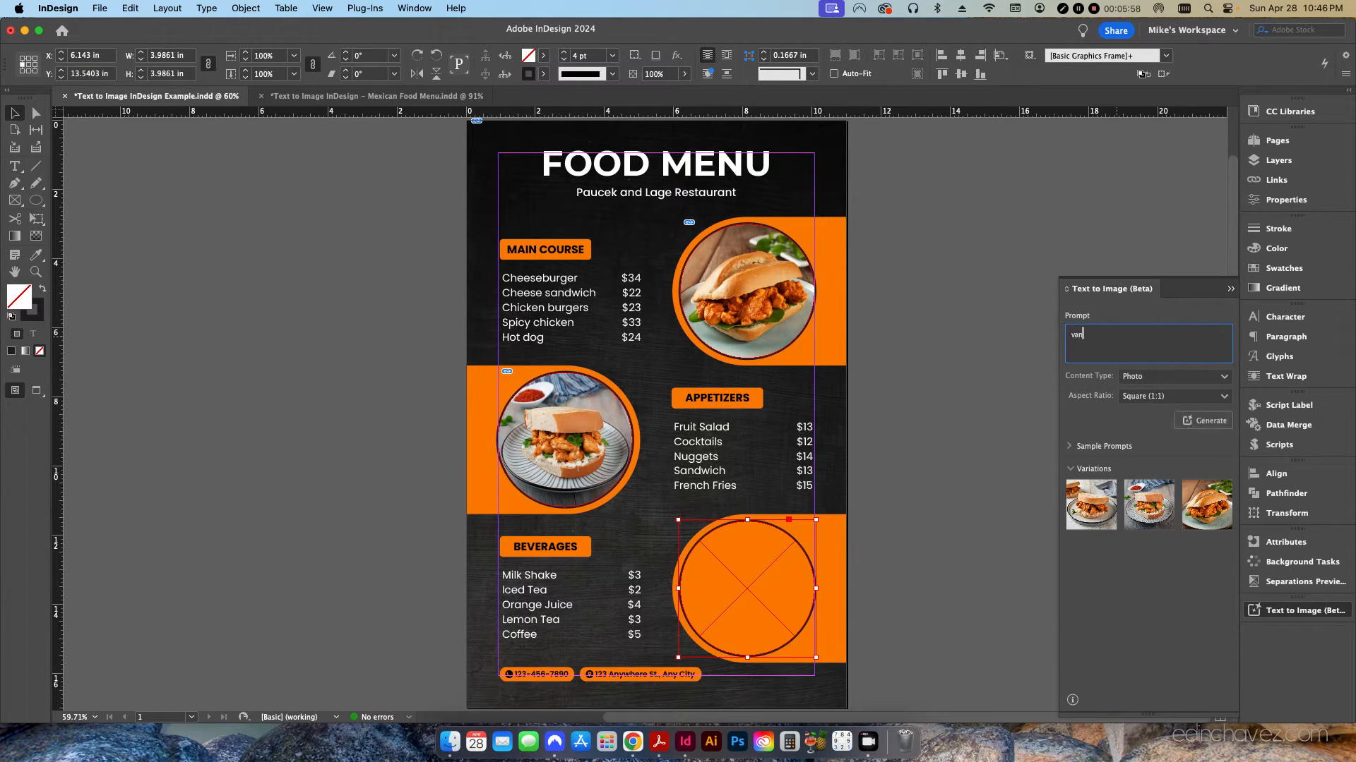
text(illa milk shake)
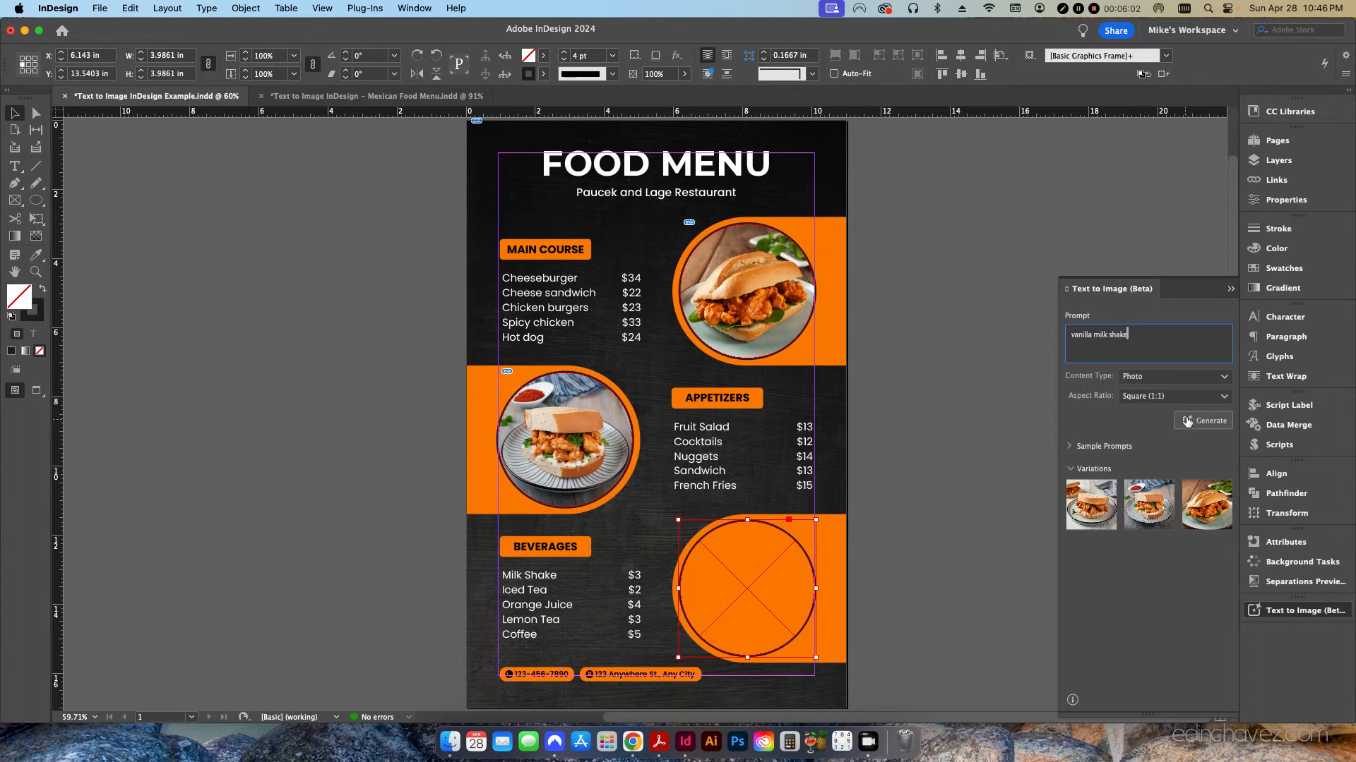
click(1176, 396)
click(1167, 418)
click(1202, 421)
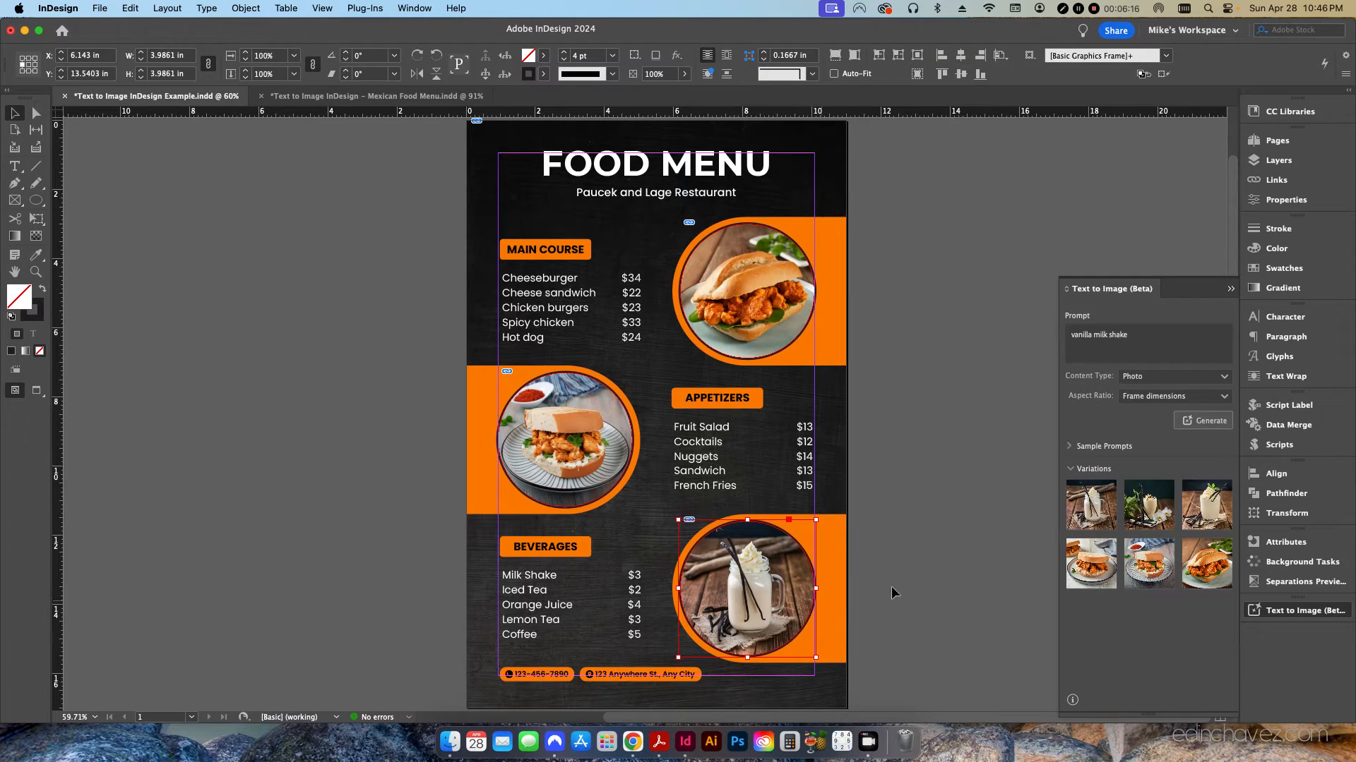
click(1142, 519)
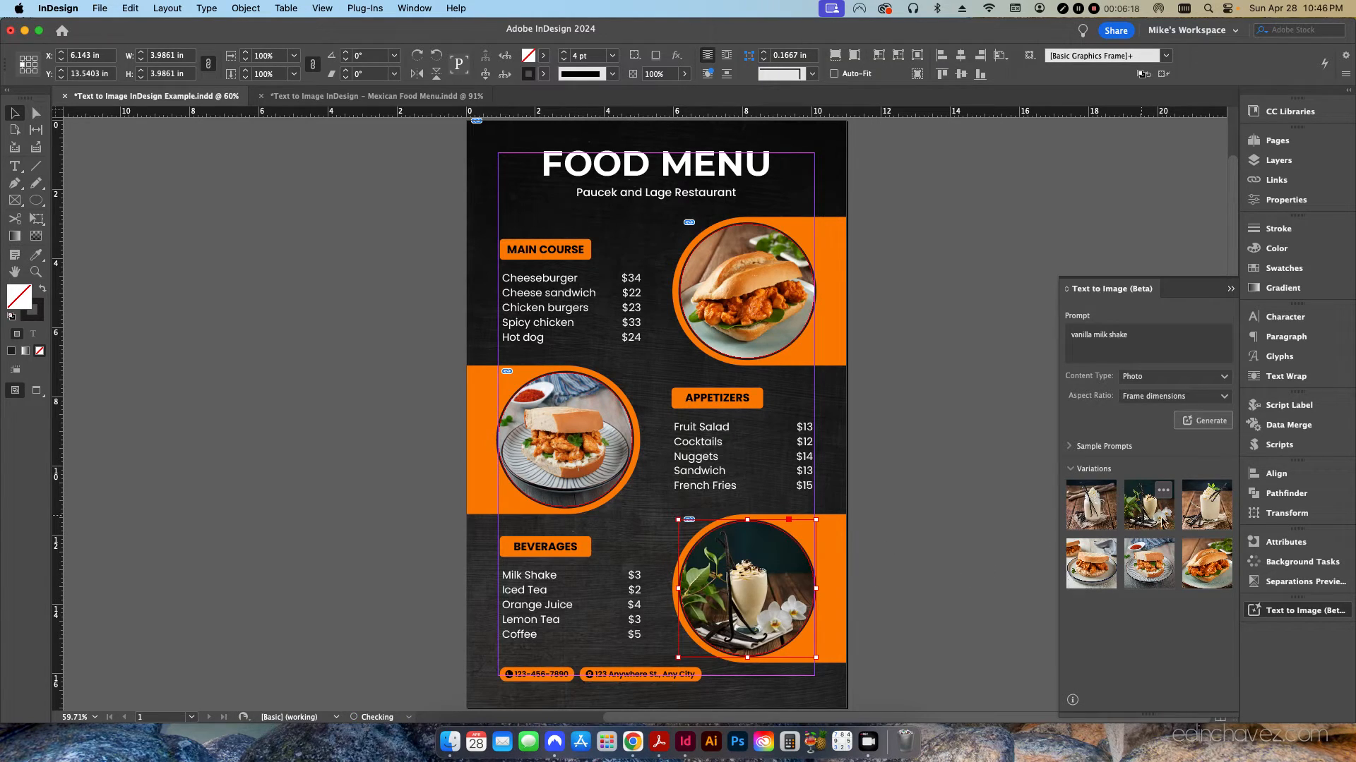
Apply the third vanilla milk shake variation to the circular frame beside Beverages and deselect the frame.
click(1195, 522)
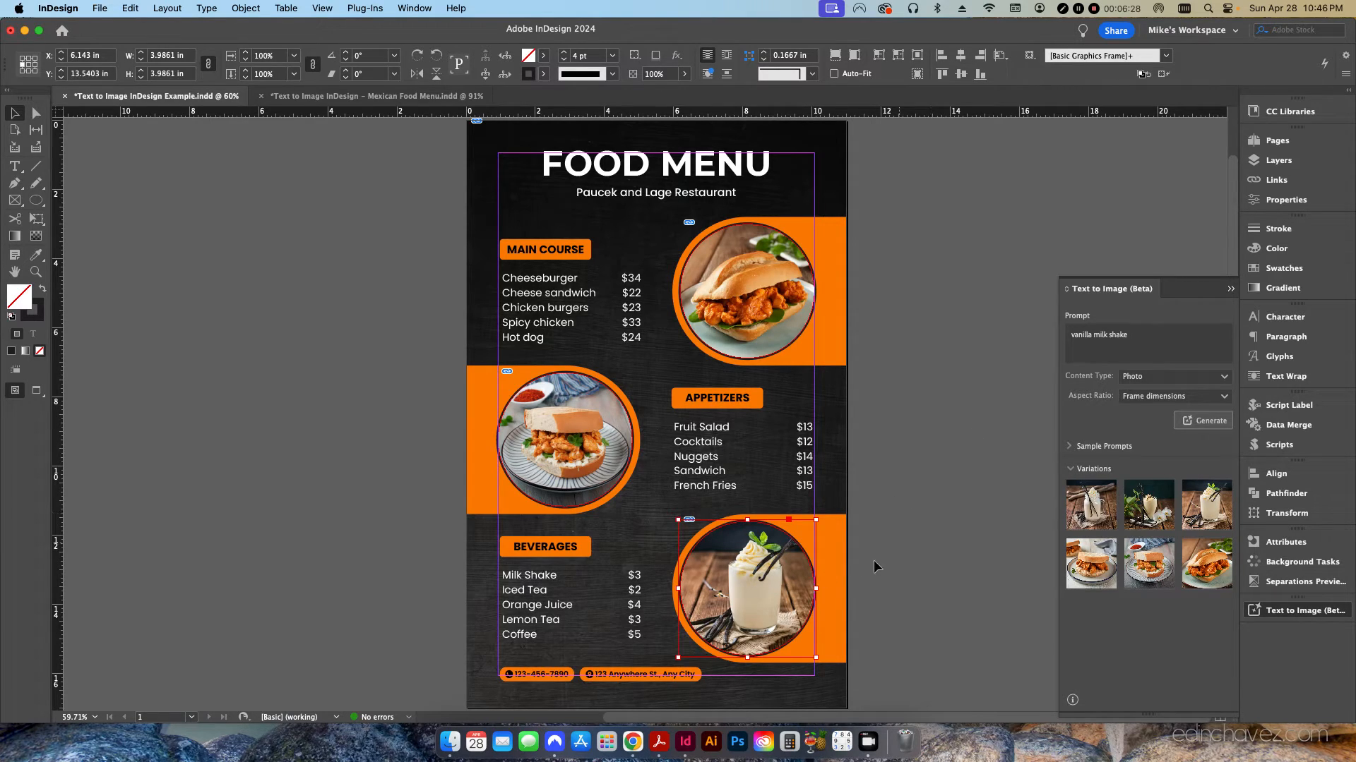
click(928, 521)
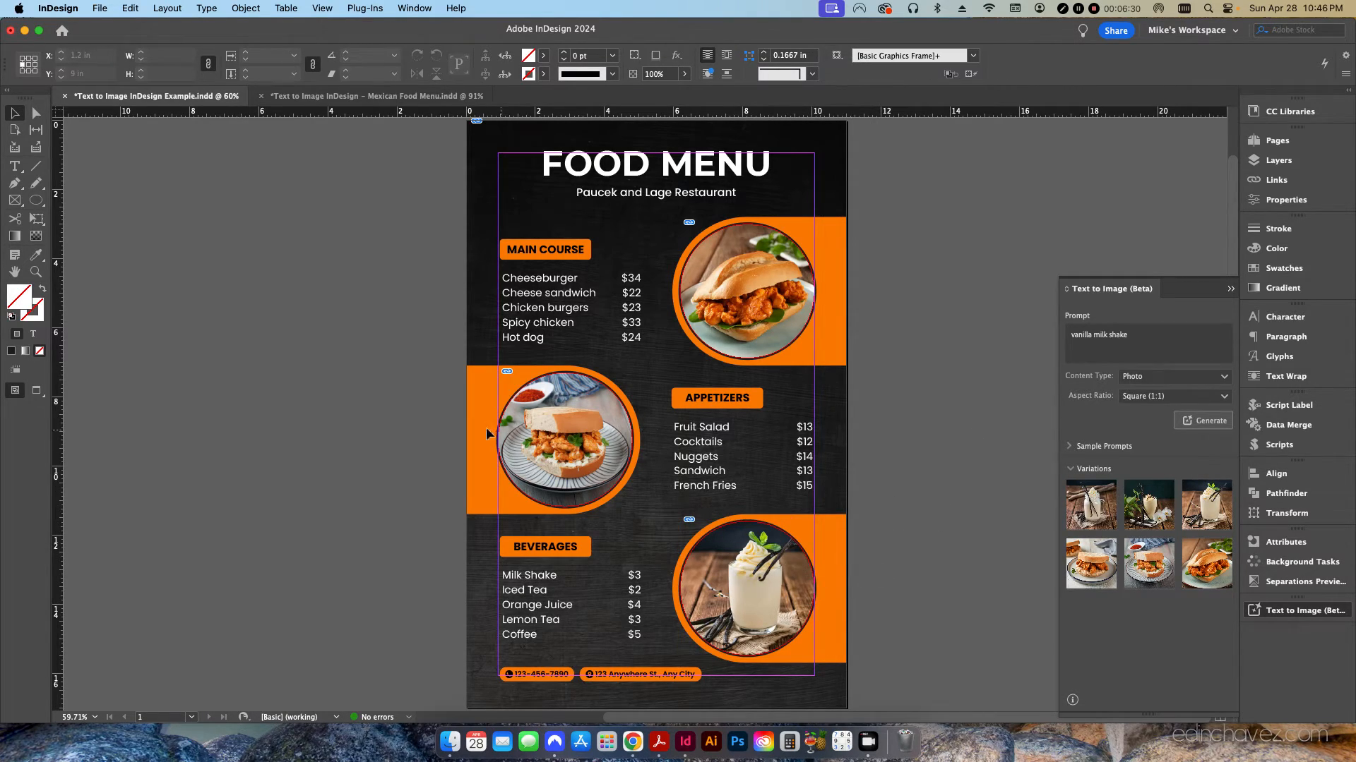
In the Mexican food menu document, select the Mexicali header frame and set image generation to Frame dimensions and Art.
click(353, 97)
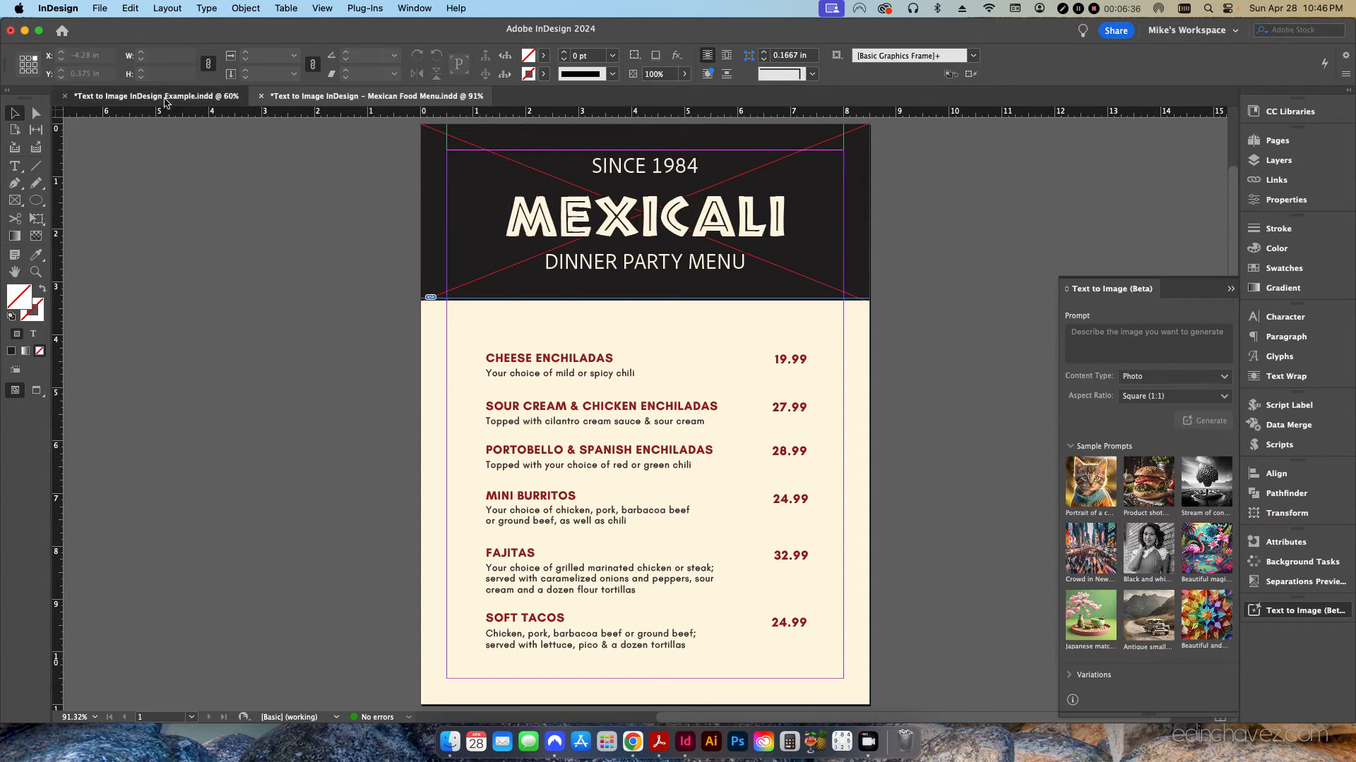
click(215, 96)
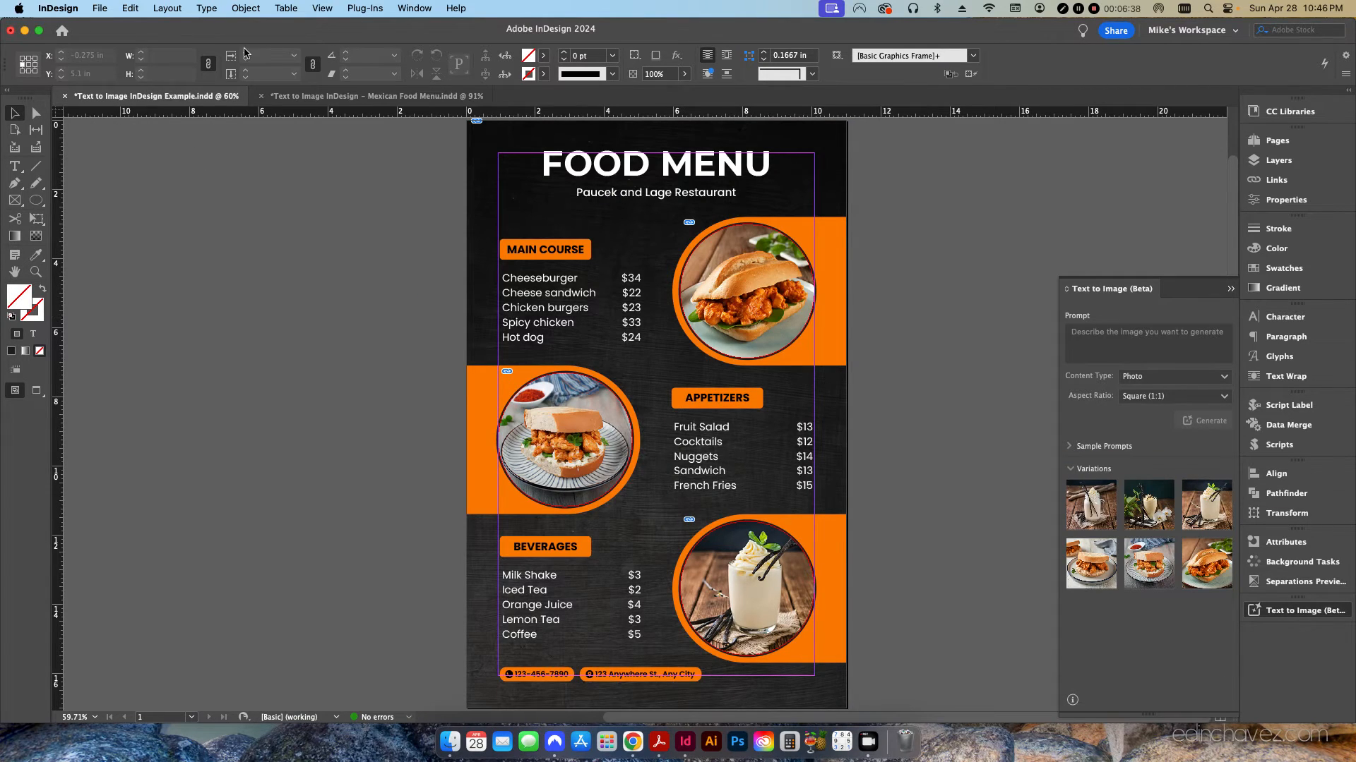
click(318, 96)
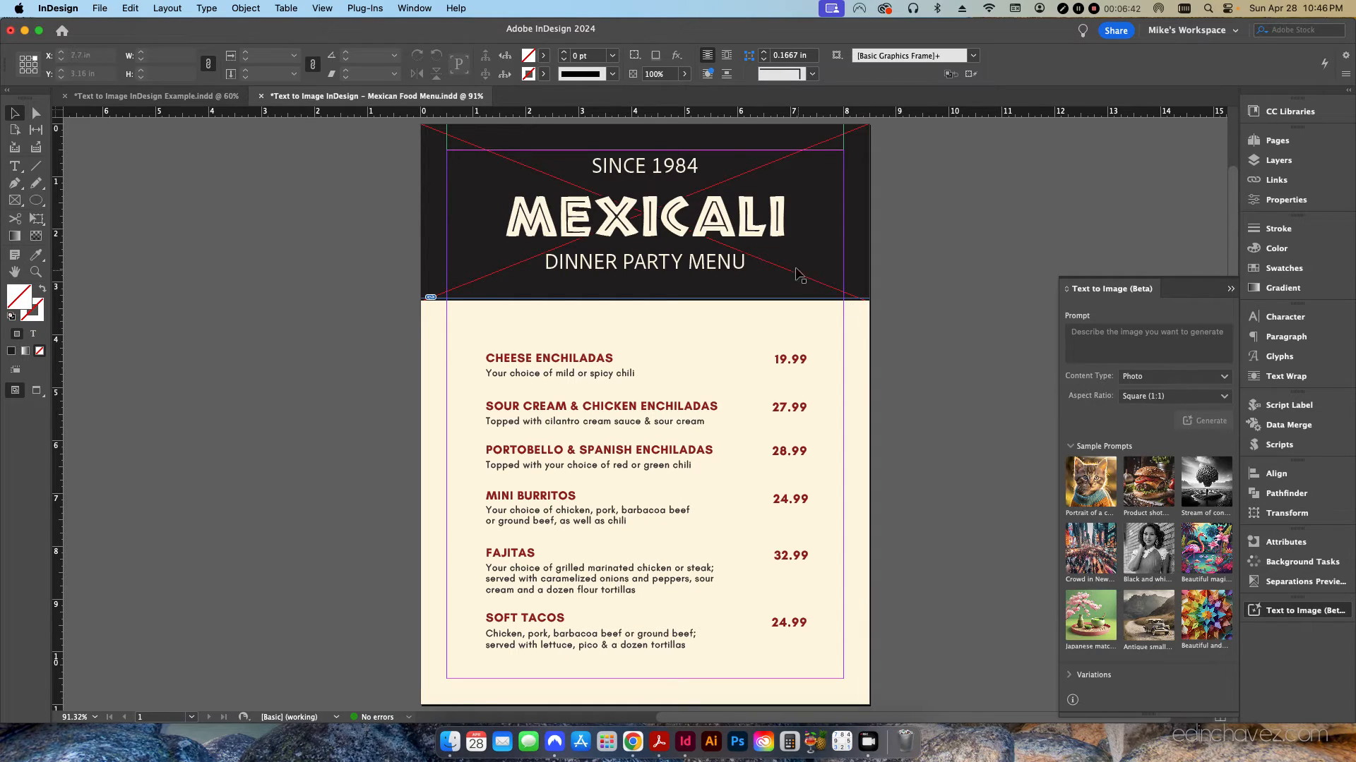
click(850, 233)
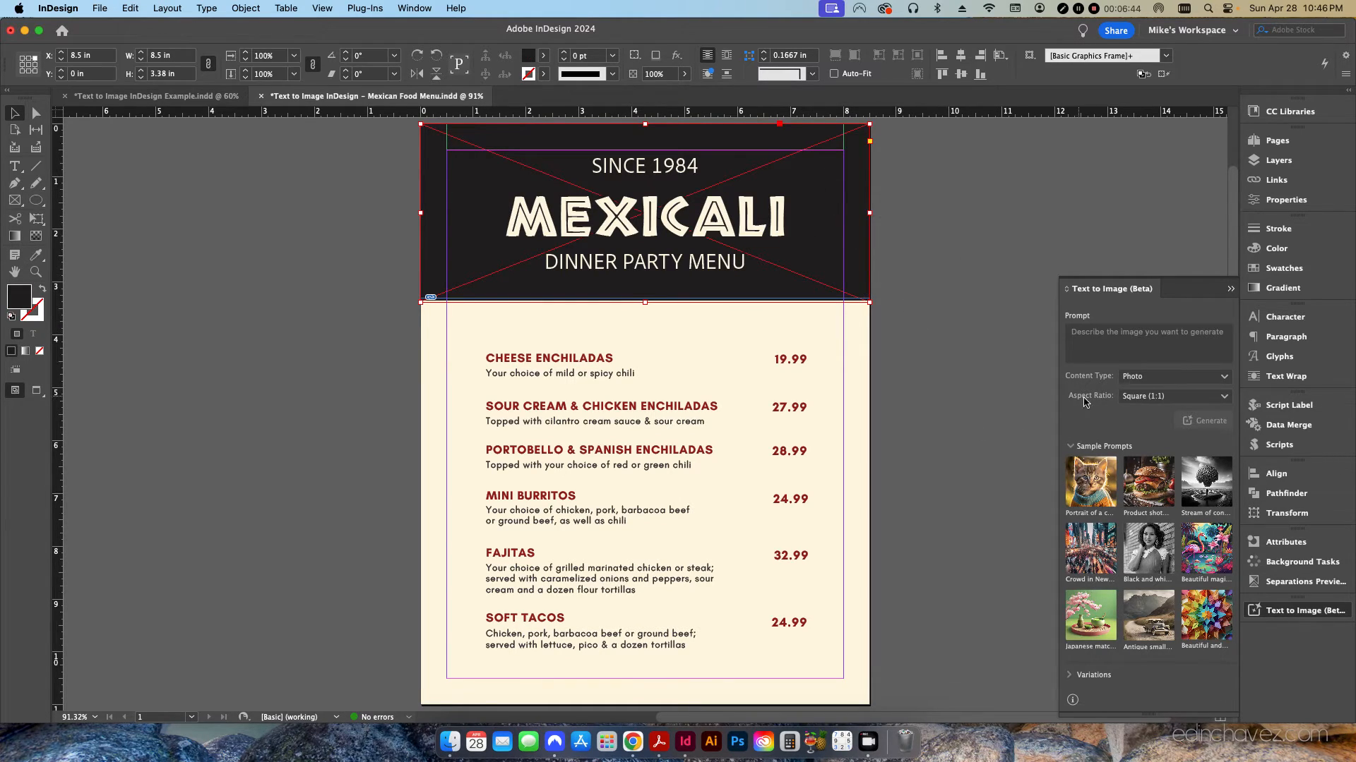
click(1172, 396)
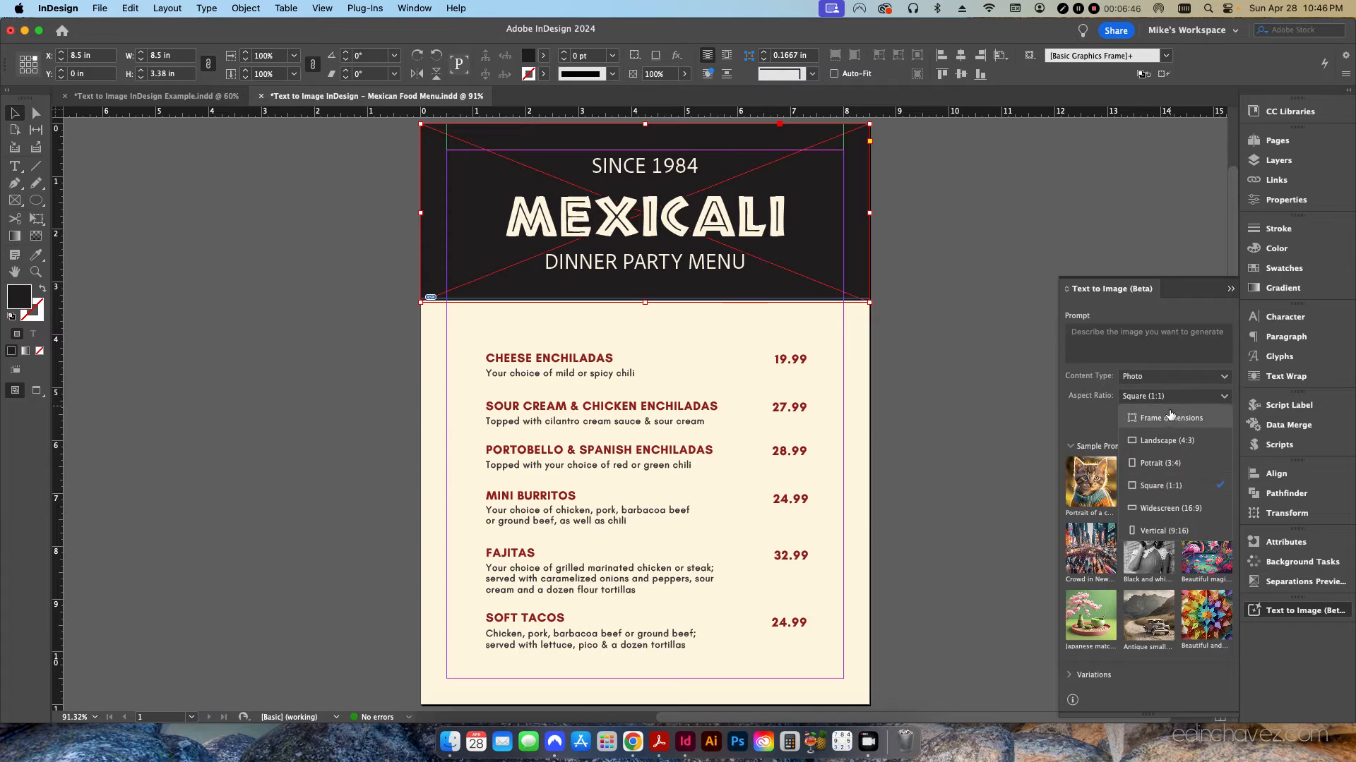
click(1168, 415)
click(1162, 377)
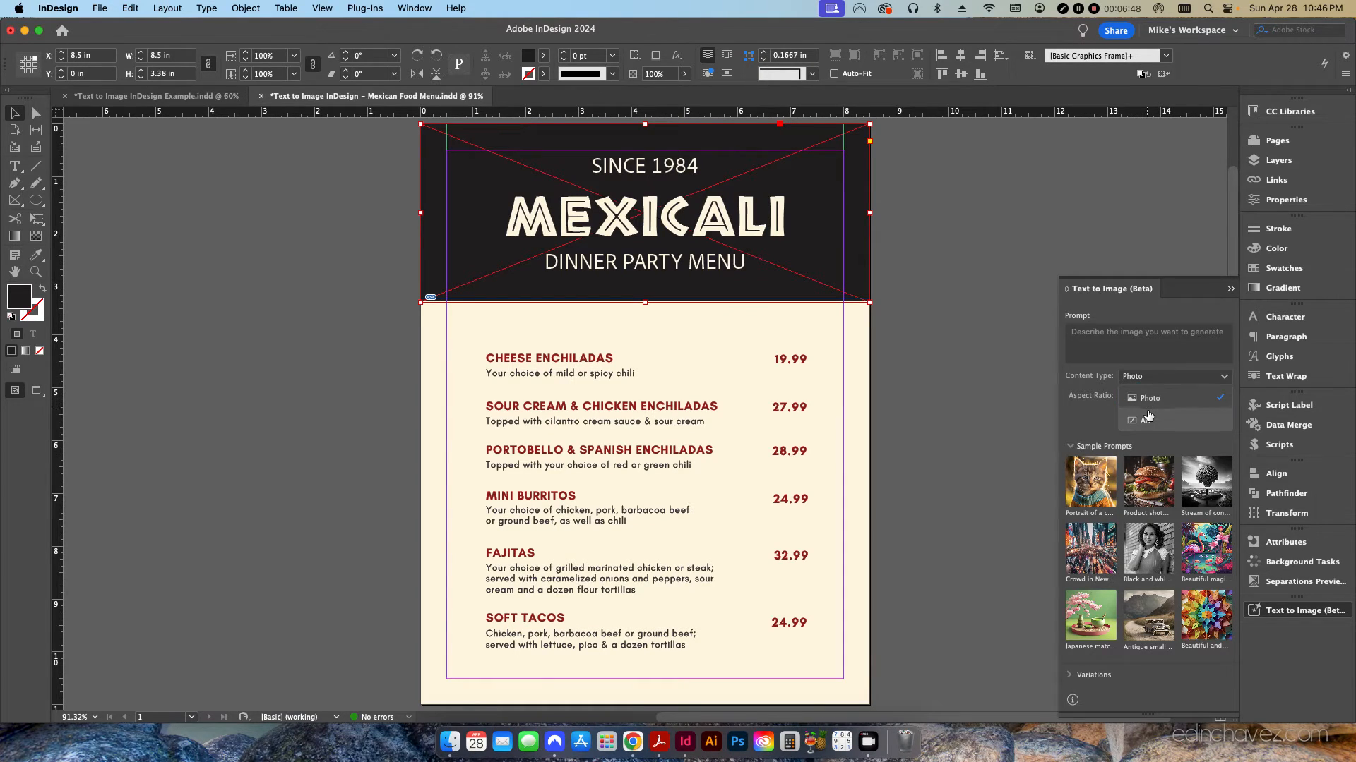
click(1144, 422)
Generate a "mexican food dinner" image in the header frame, compare the variations and keep the second one.
click(1127, 346)
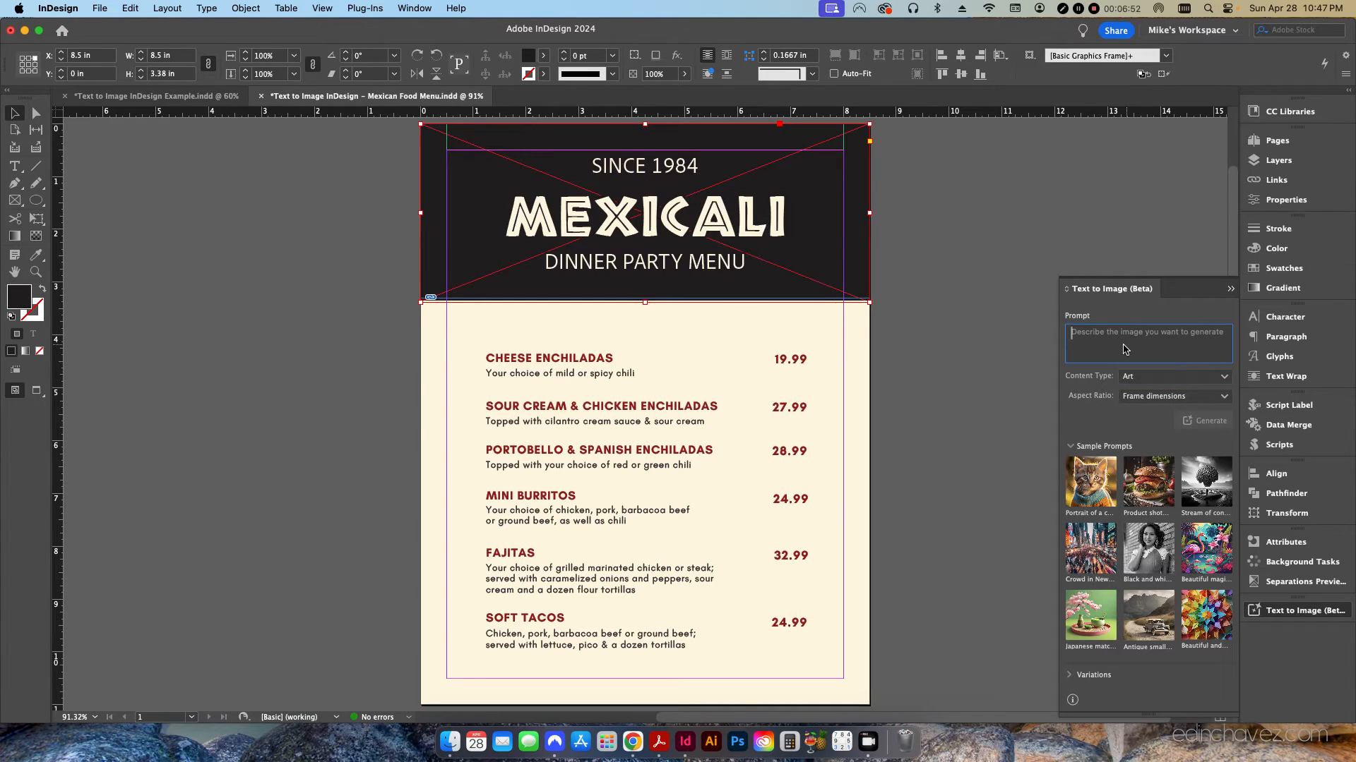
text(mexican food dinner)
click(1204, 421)
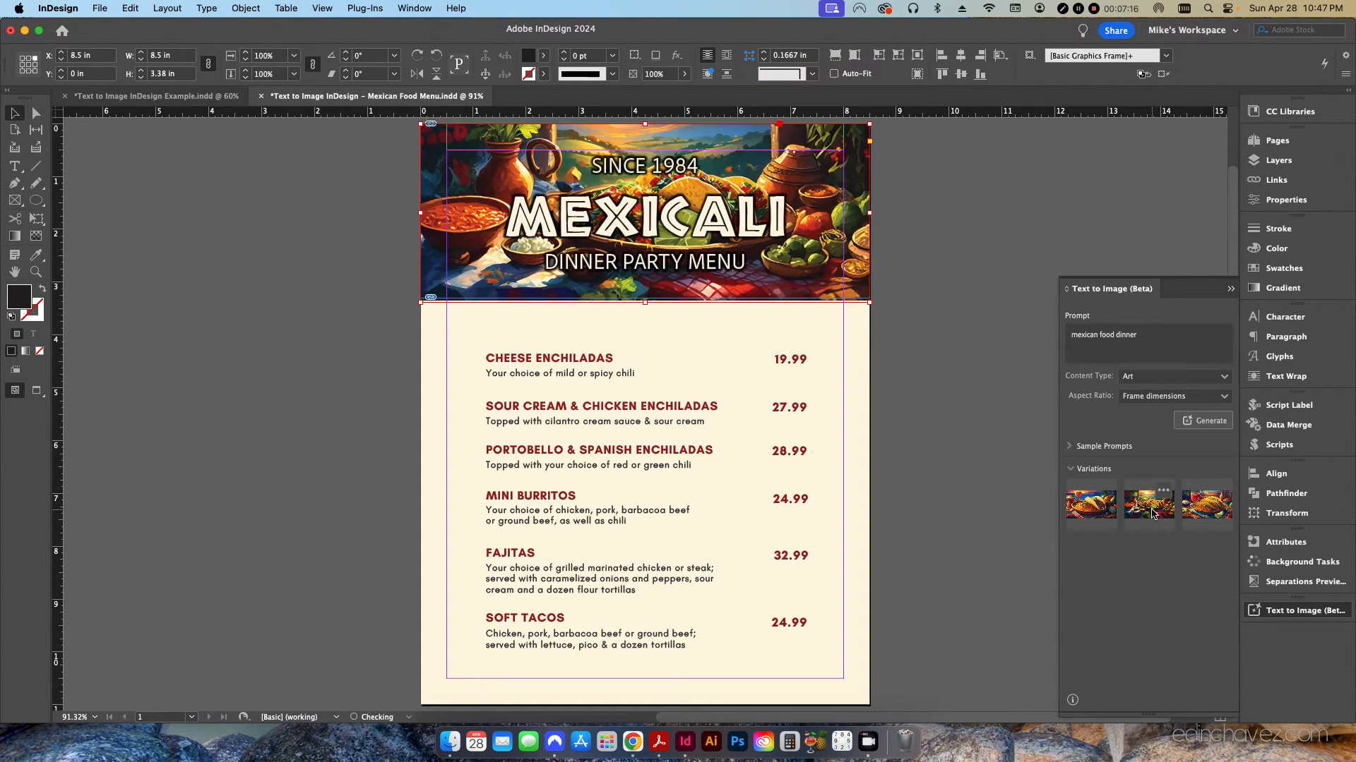
click(1204, 514)
click(833, 528)
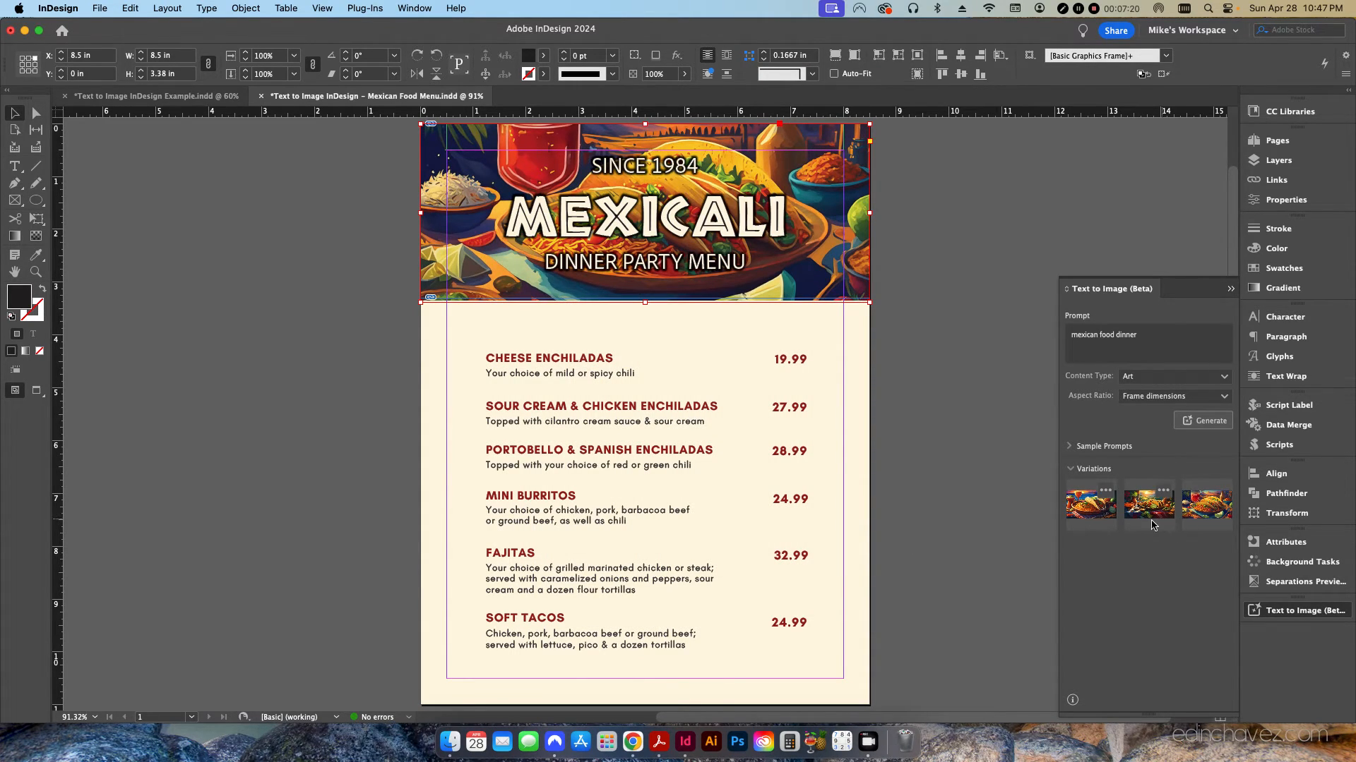
click(976, 468)
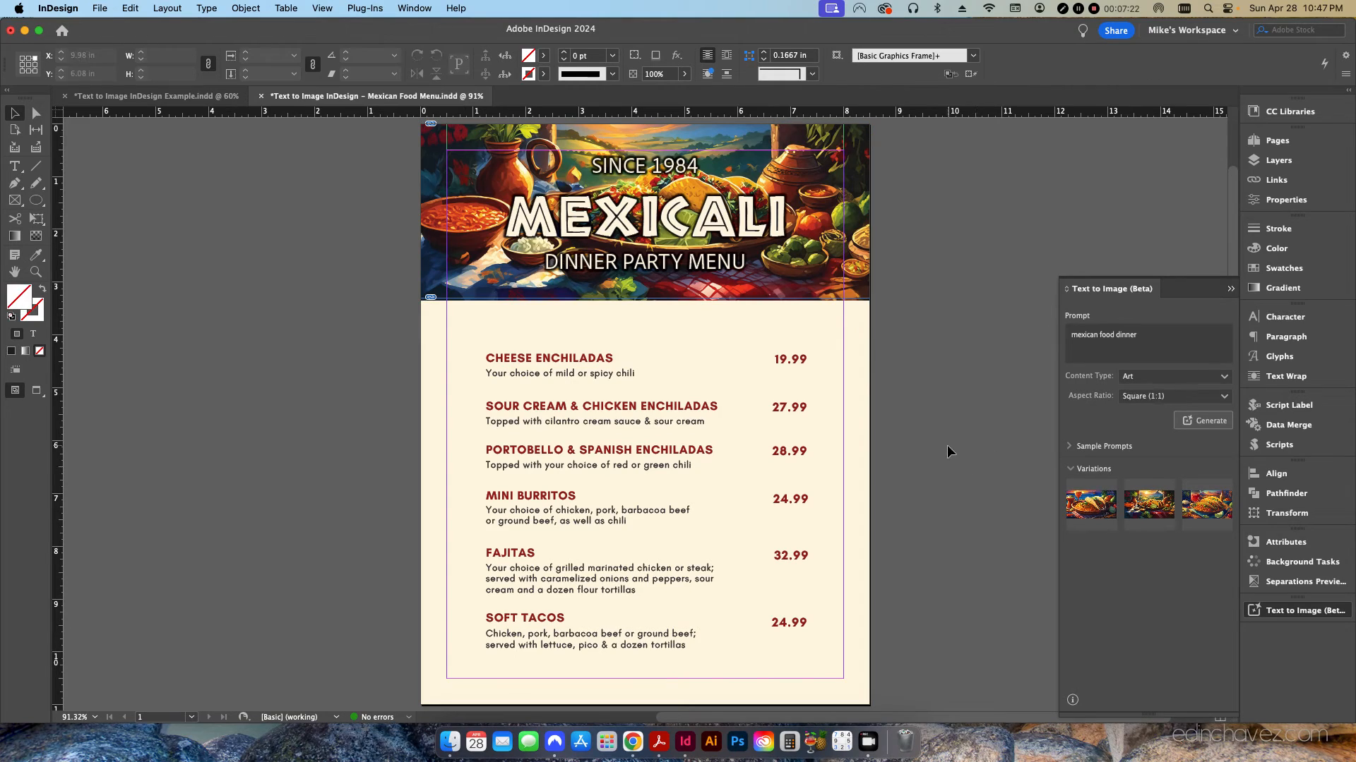
Preview the Mexican menu without guides and examine the header artwork behind the title up close.
key(w)
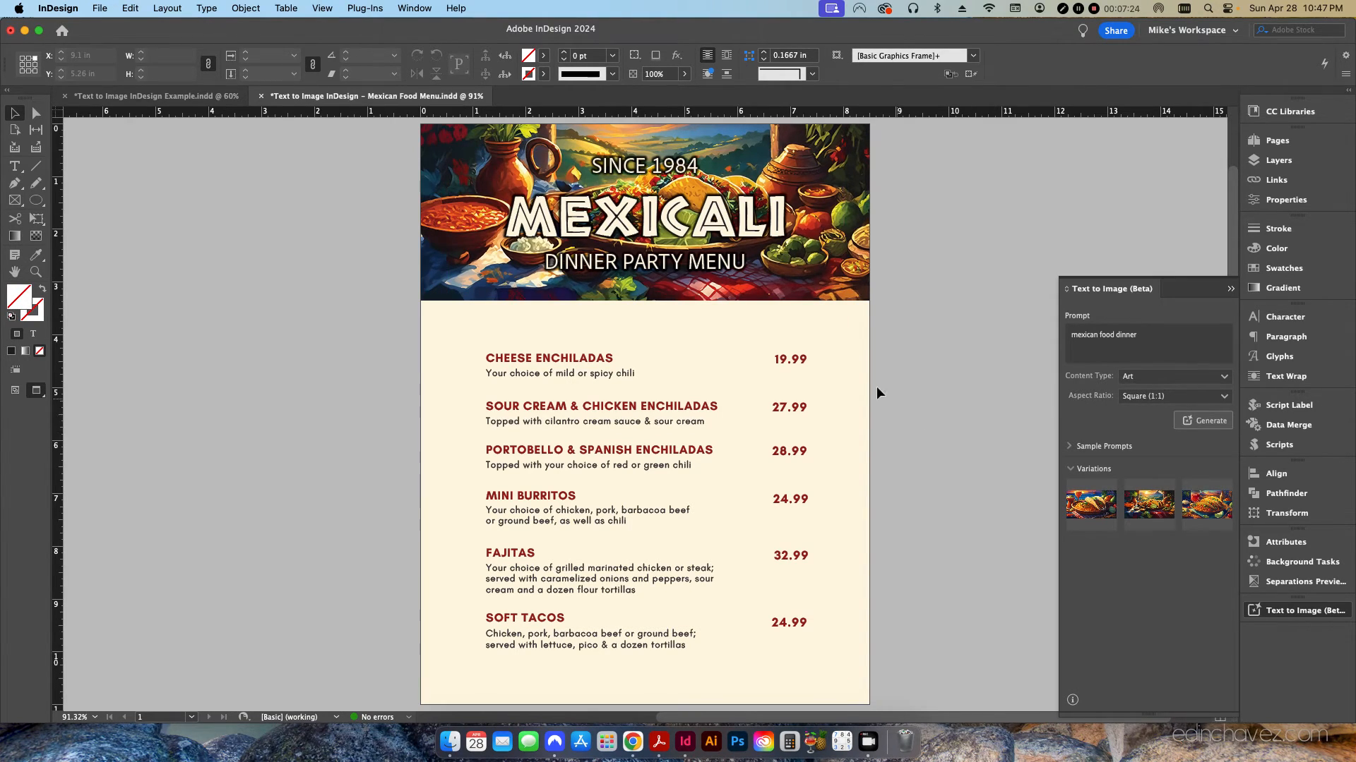
key(z)
click(665, 272)
click(665, 271)
click(665, 272)
key(v)
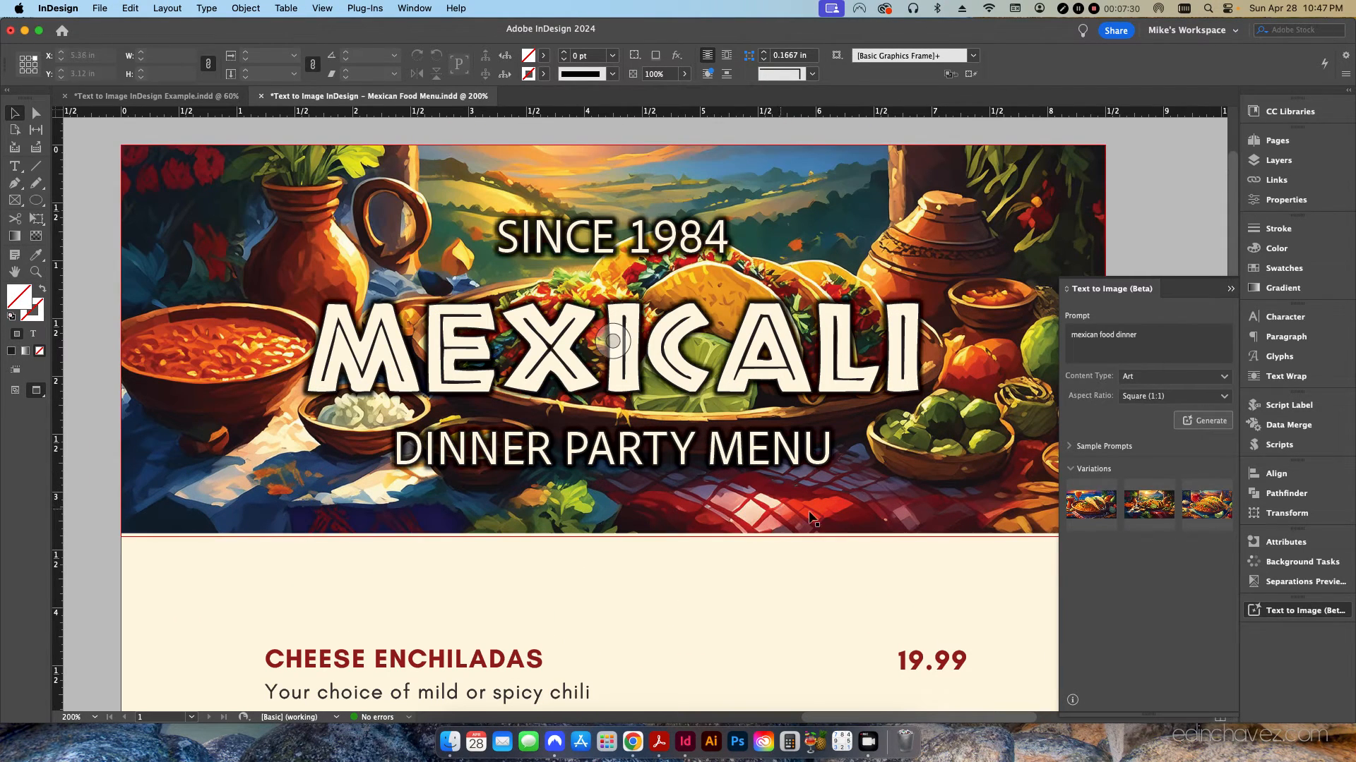
Review the Mexican menu's linked files and the content types offered for image generation, and put the Text to Image tools away.
click(1264, 182)
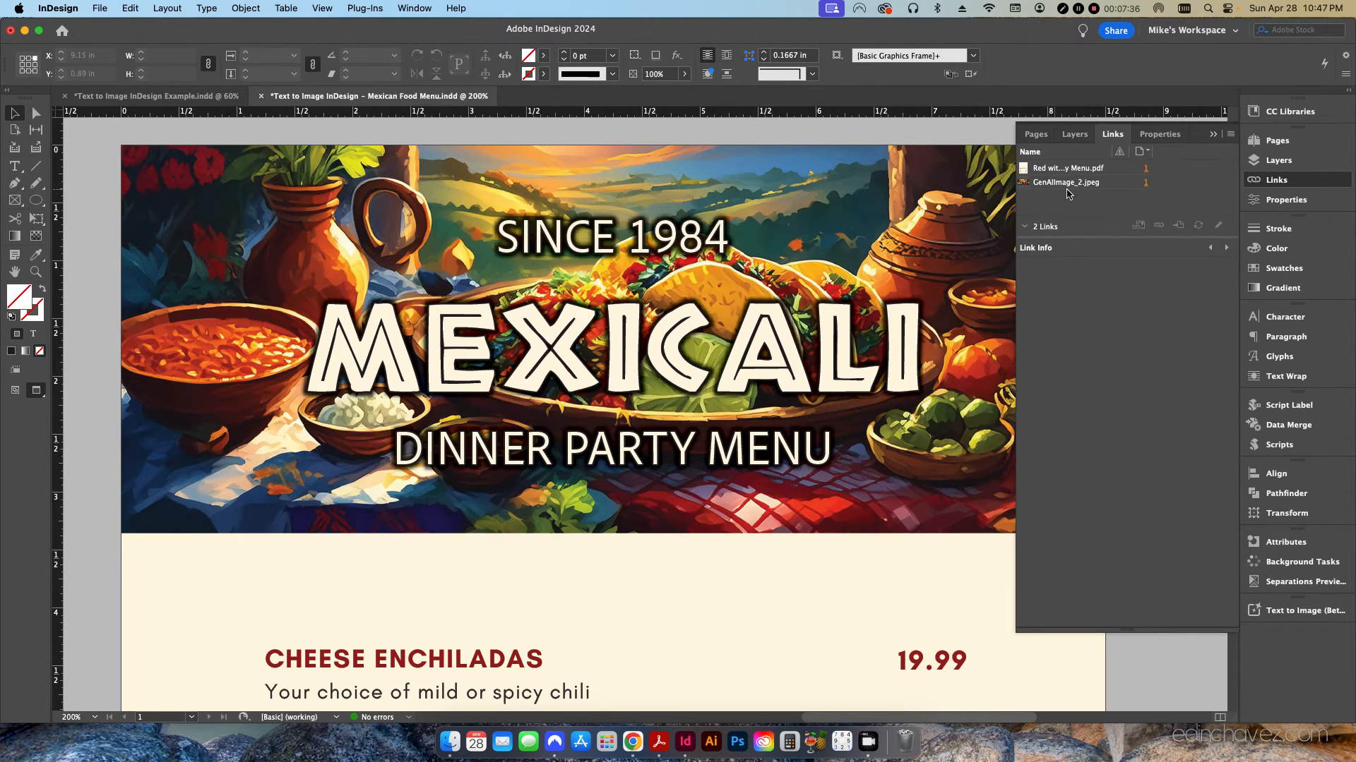
click(1213, 134)
click(1279, 619)
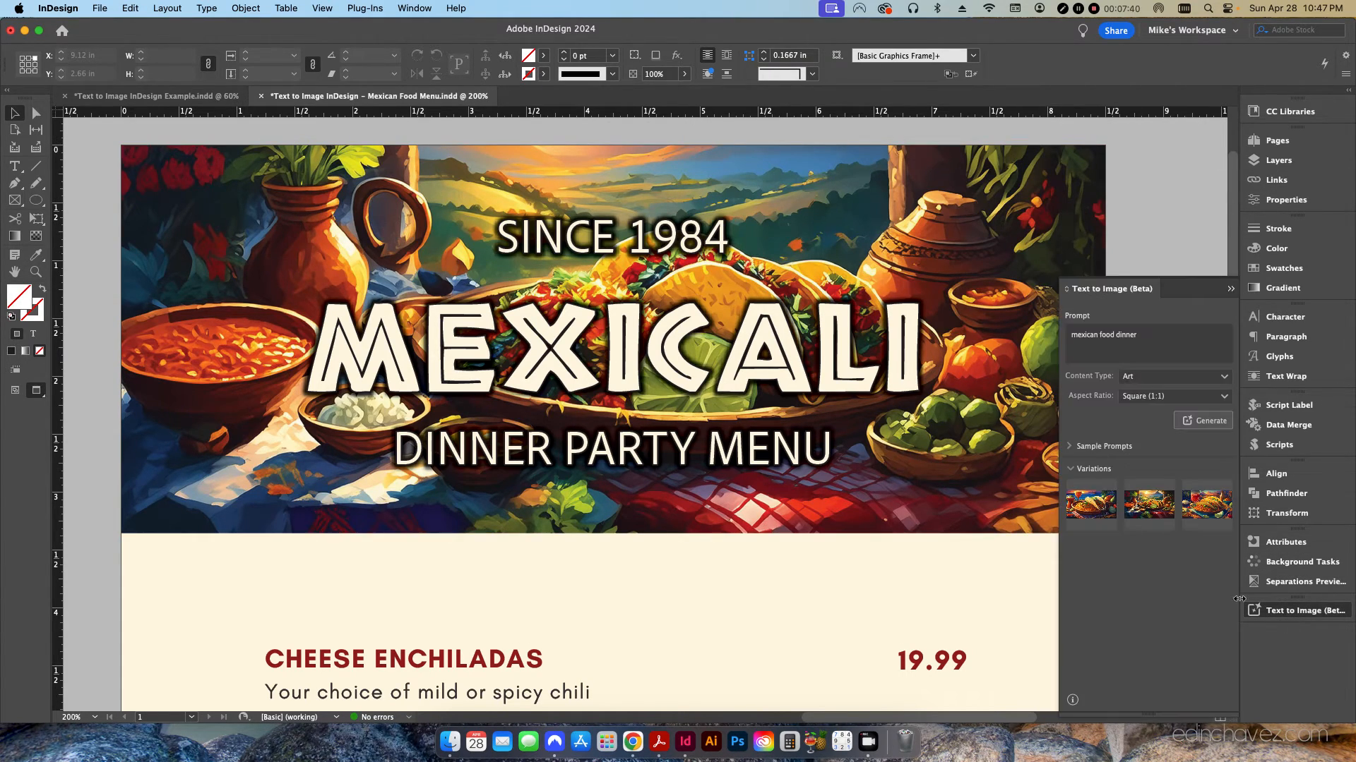
click(1184, 378)
click(1148, 400)
click(1230, 289)
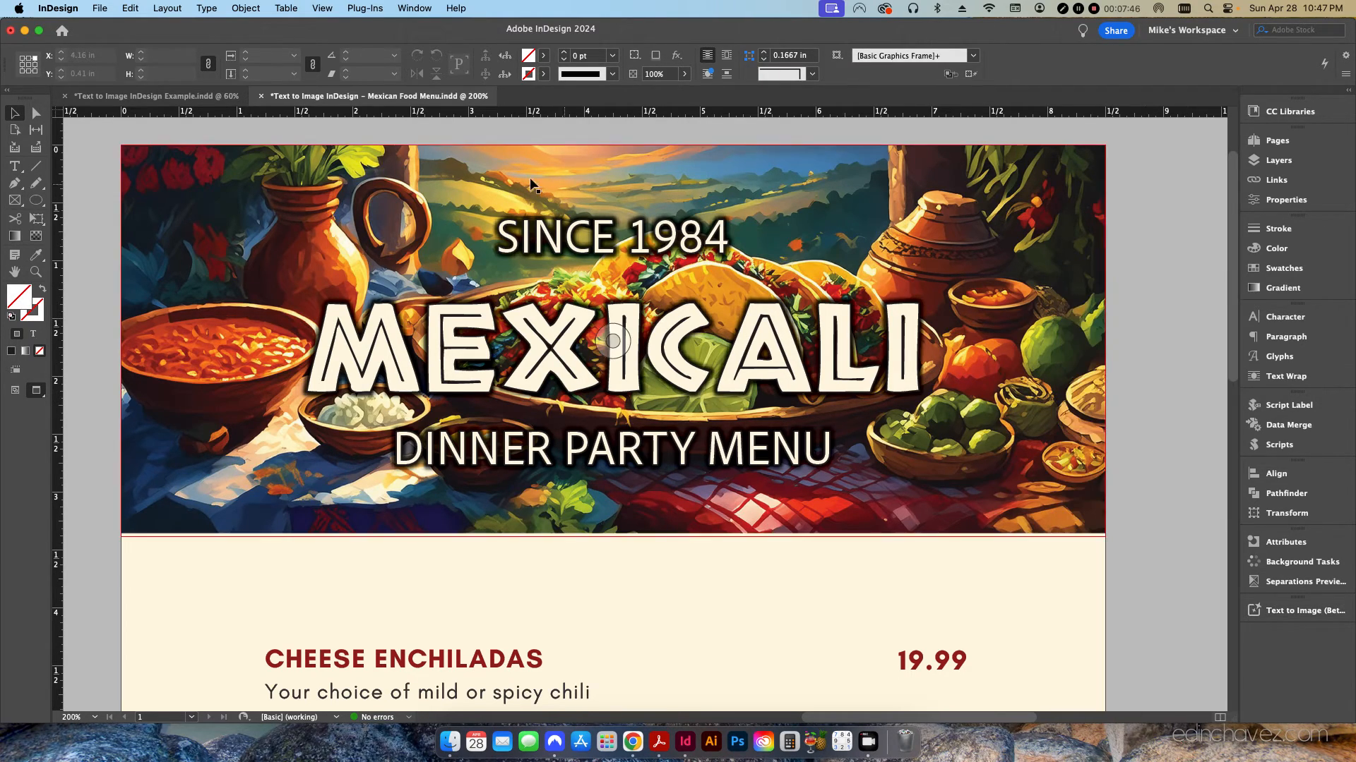
Examine the generated sandwich and milk shake images up close in the Food Menu document, and return to the full page.
click(155, 96)
key(z)
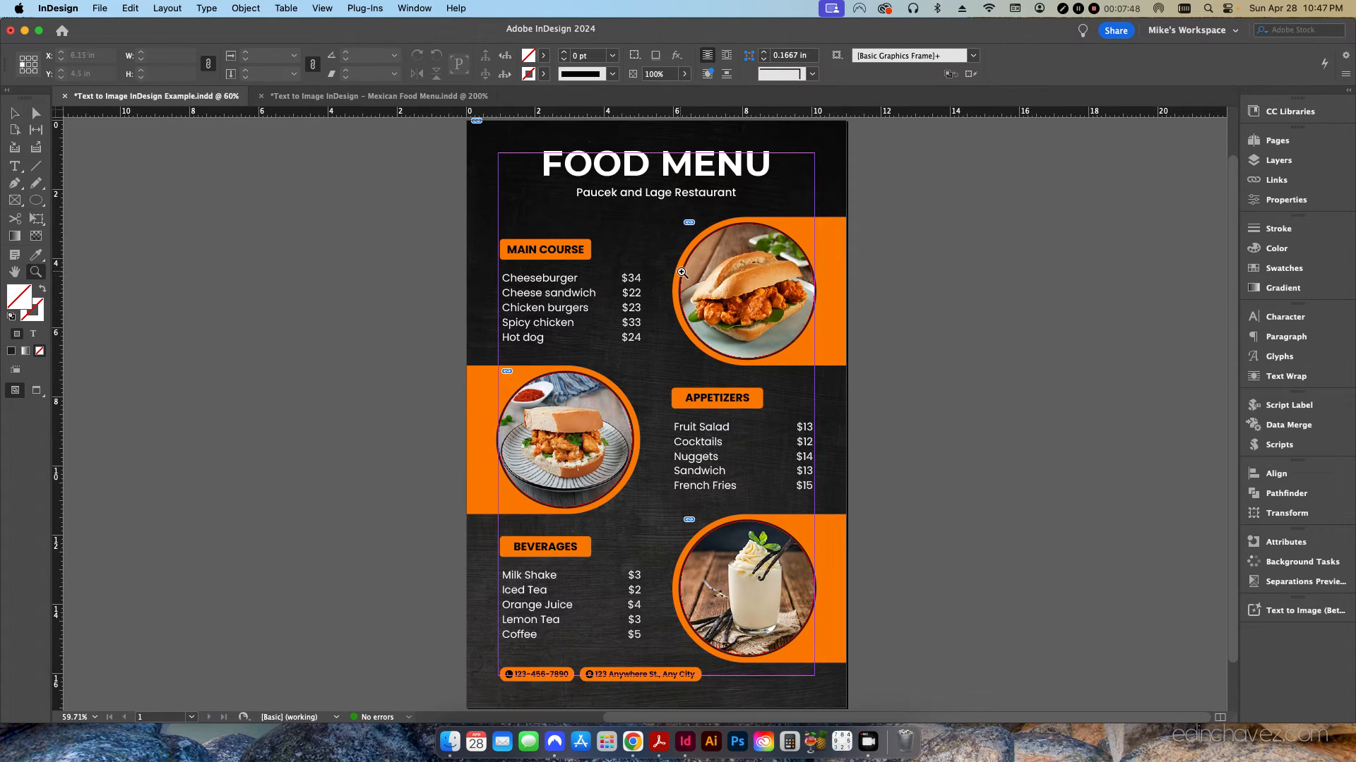
click(730, 299)
click(562, 463)
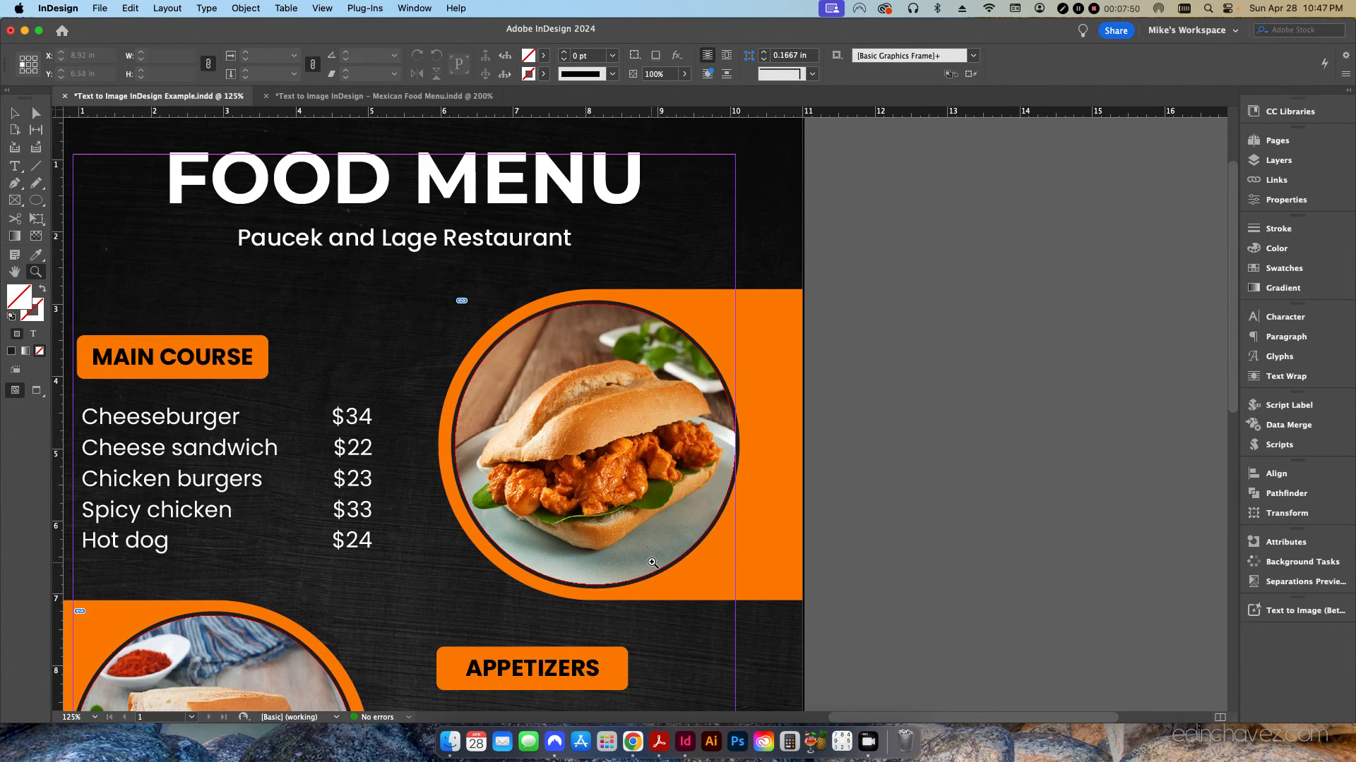
key(v)
scroll(851, 516, down, 15)
scroll(851, 515, up, 12)
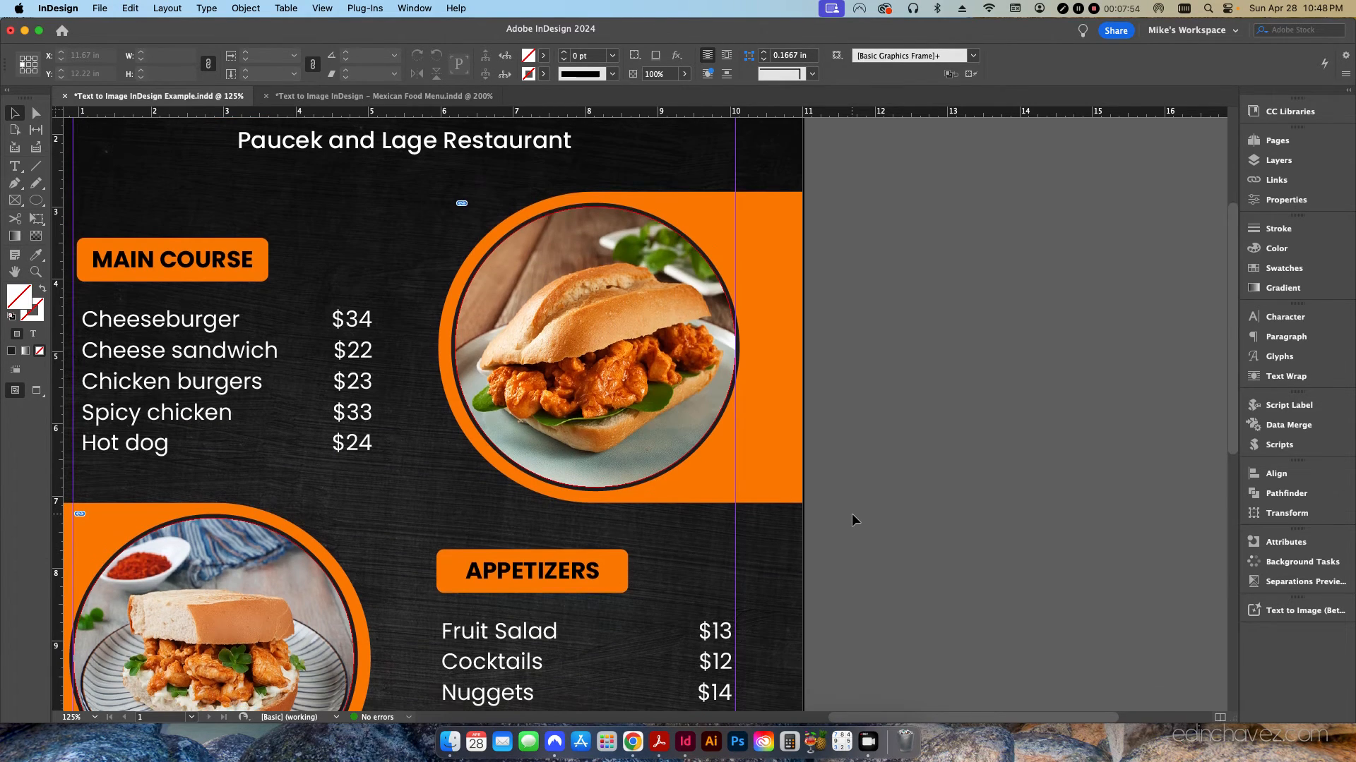
scroll(851, 515, down, 8)
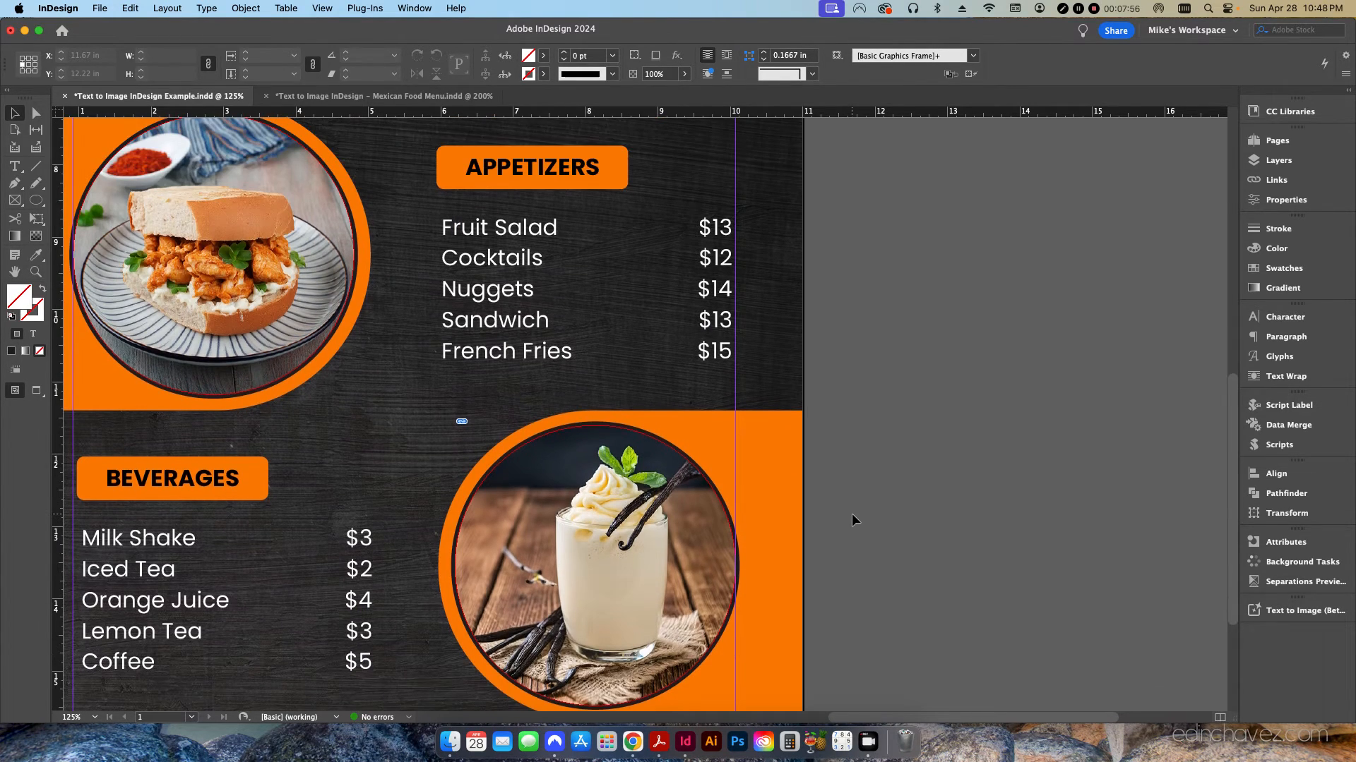
scroll(851, 514, down, 2)
key(super+0)
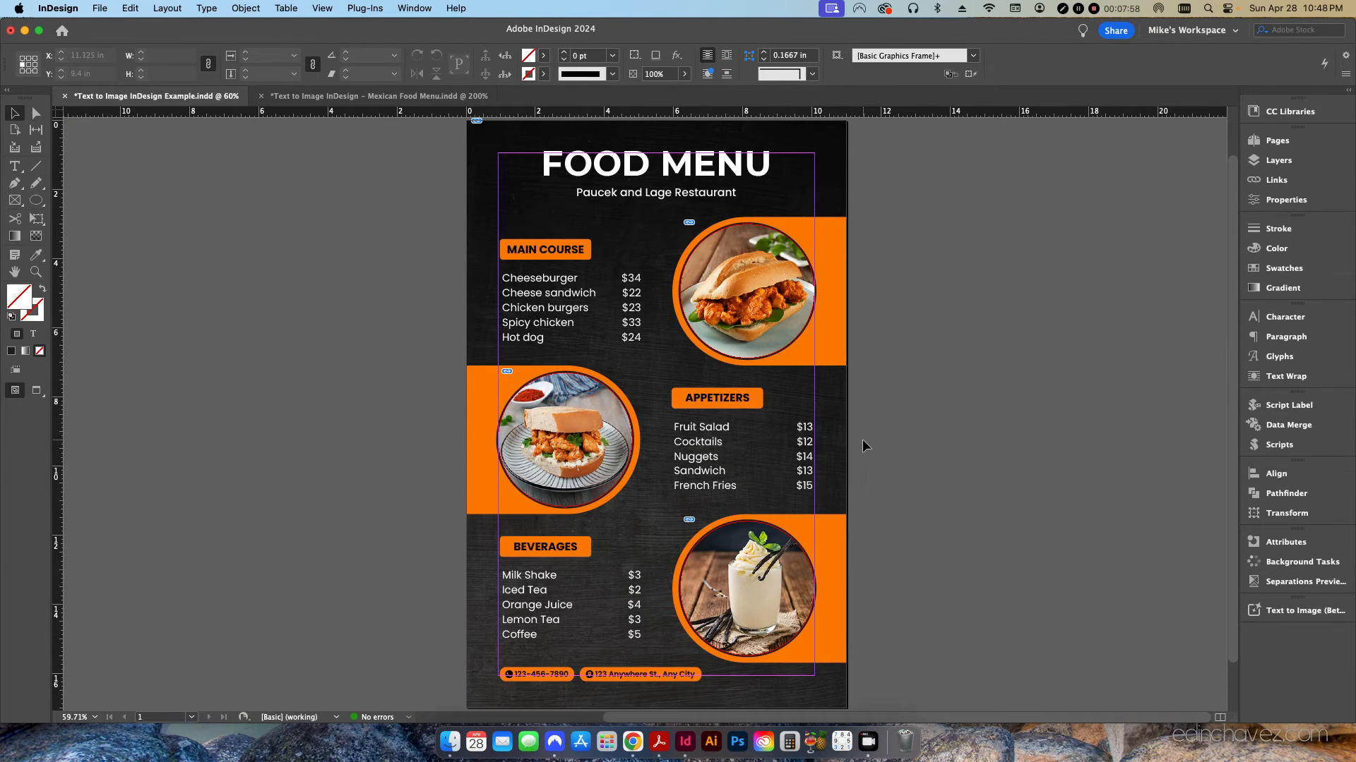
Show the whole page of the Mexican food menu and look over the document's packaging and printing commands.
click(374, 96)
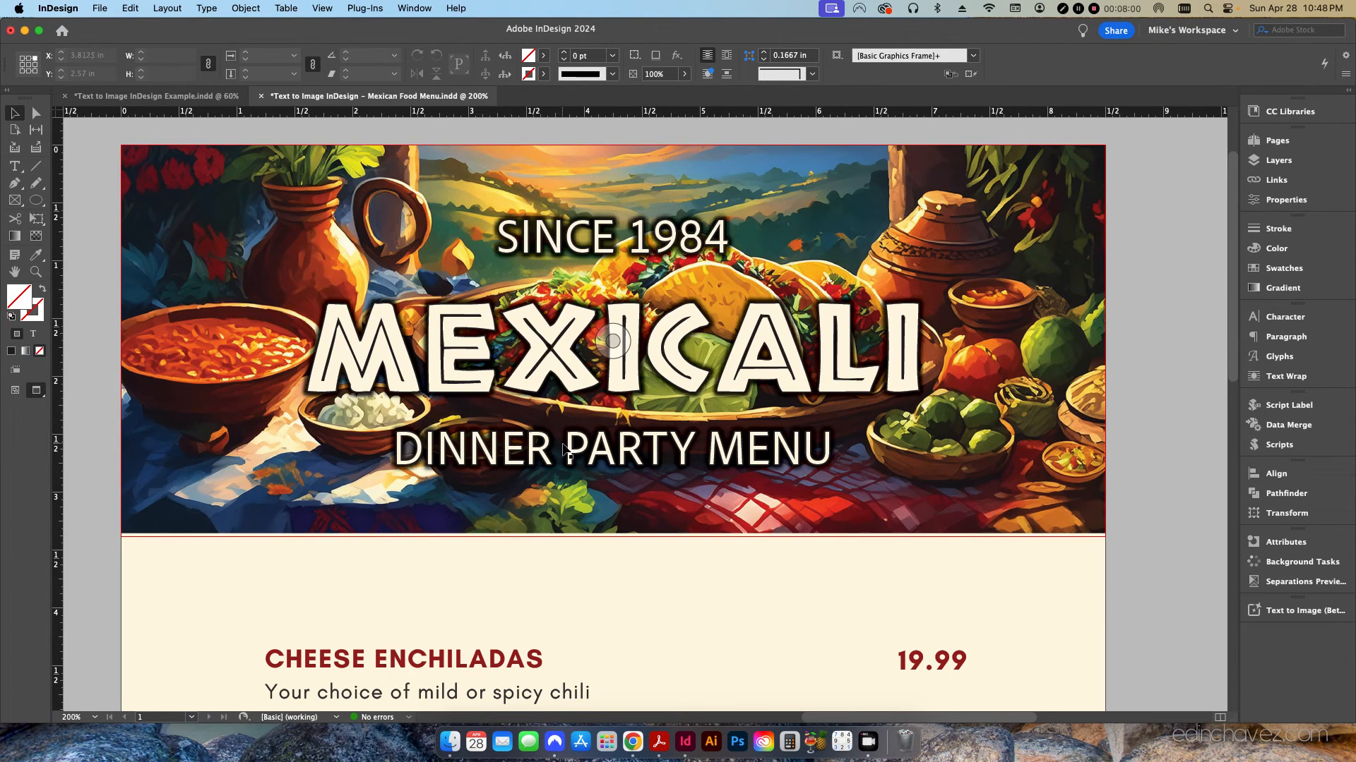
key(super+0)
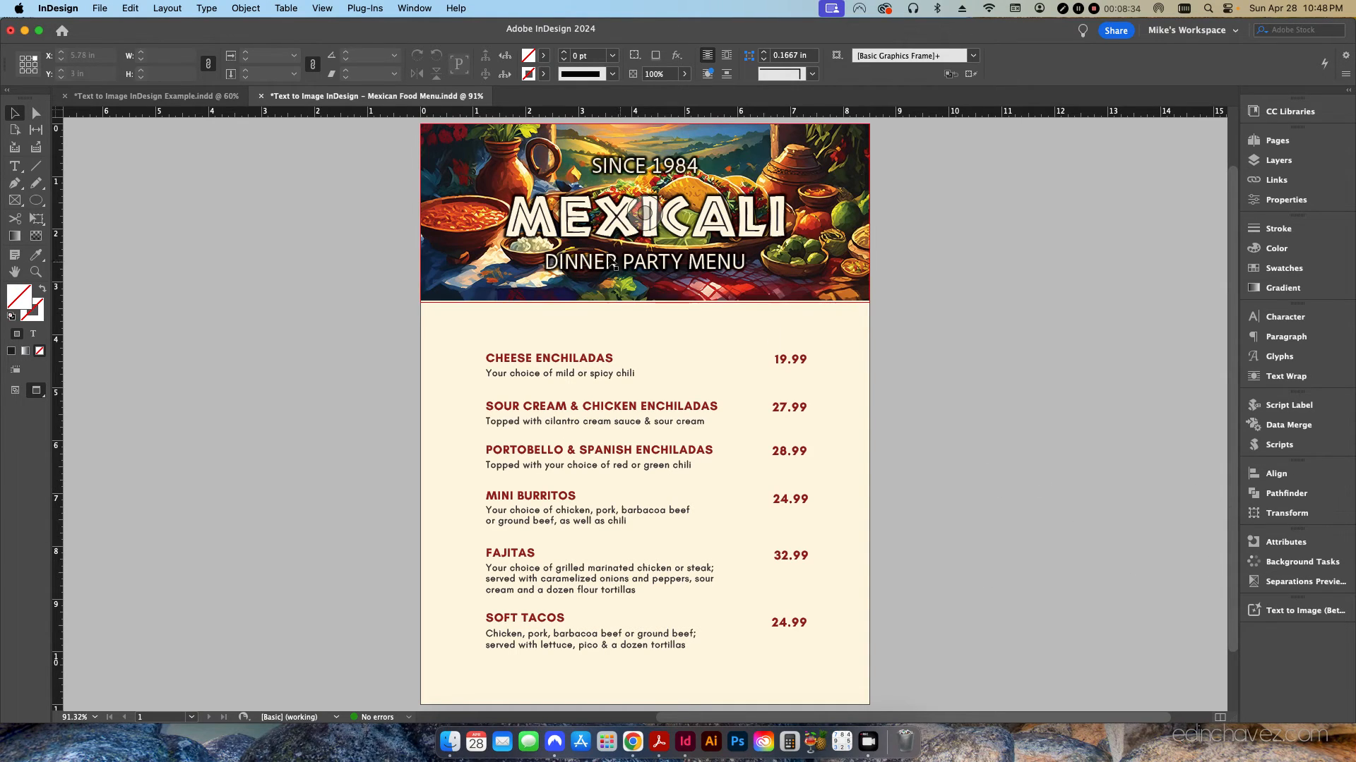
click(1287, 615)
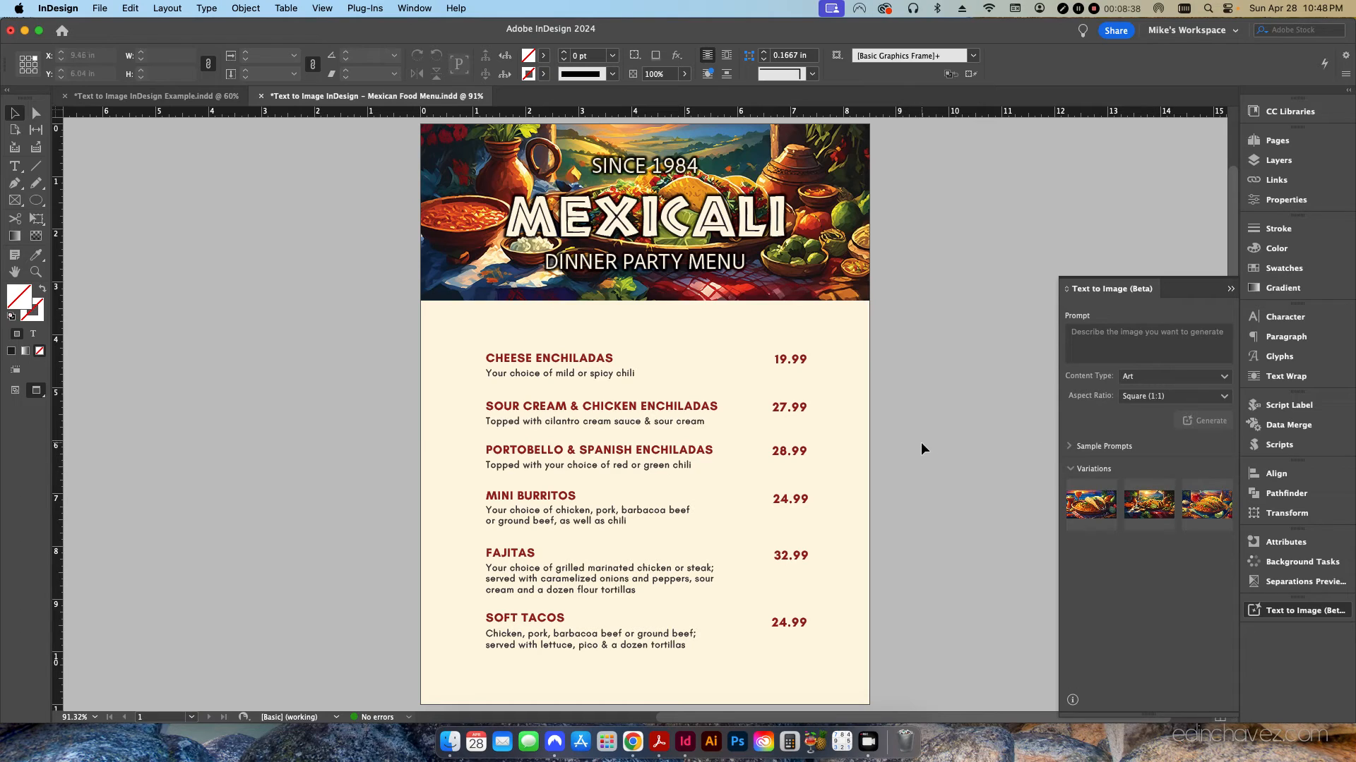
click(99, 9)
mouse_move(140, 518)
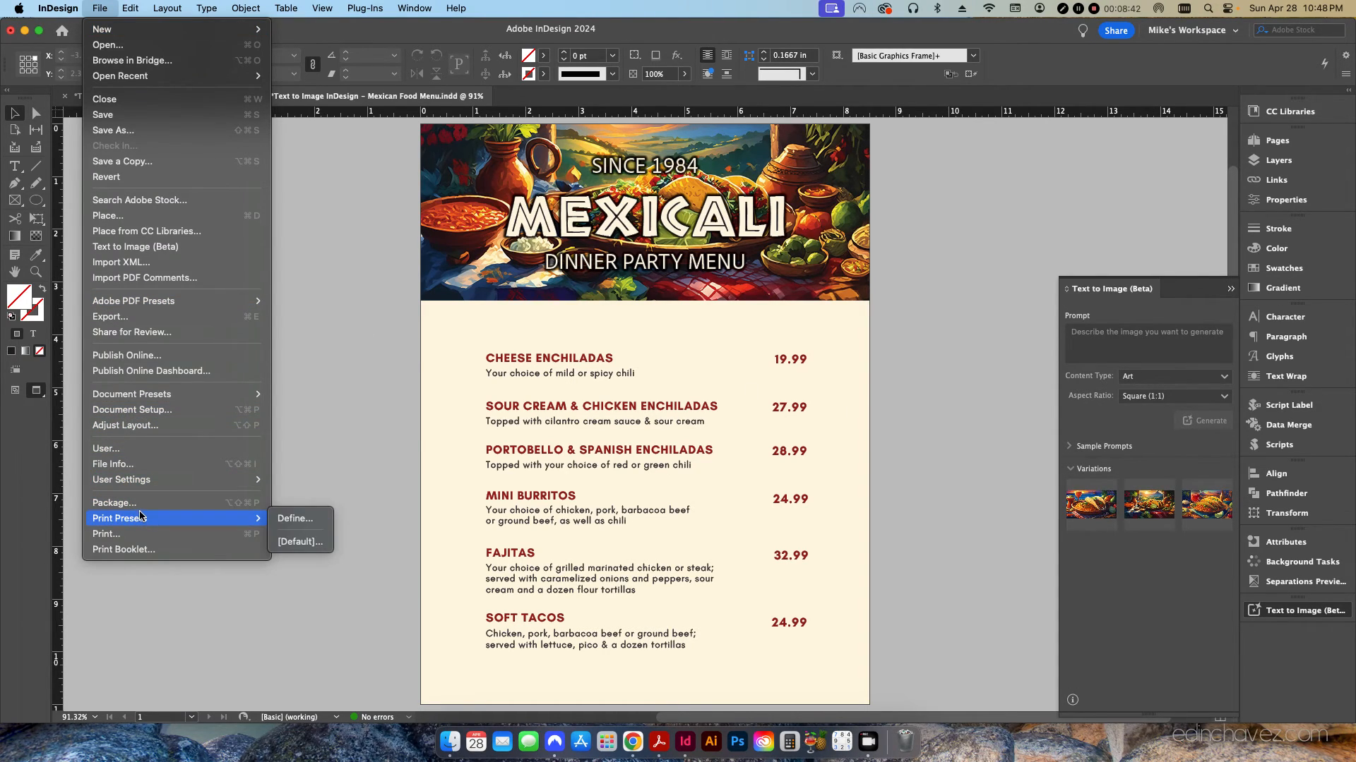
click(330, 383)
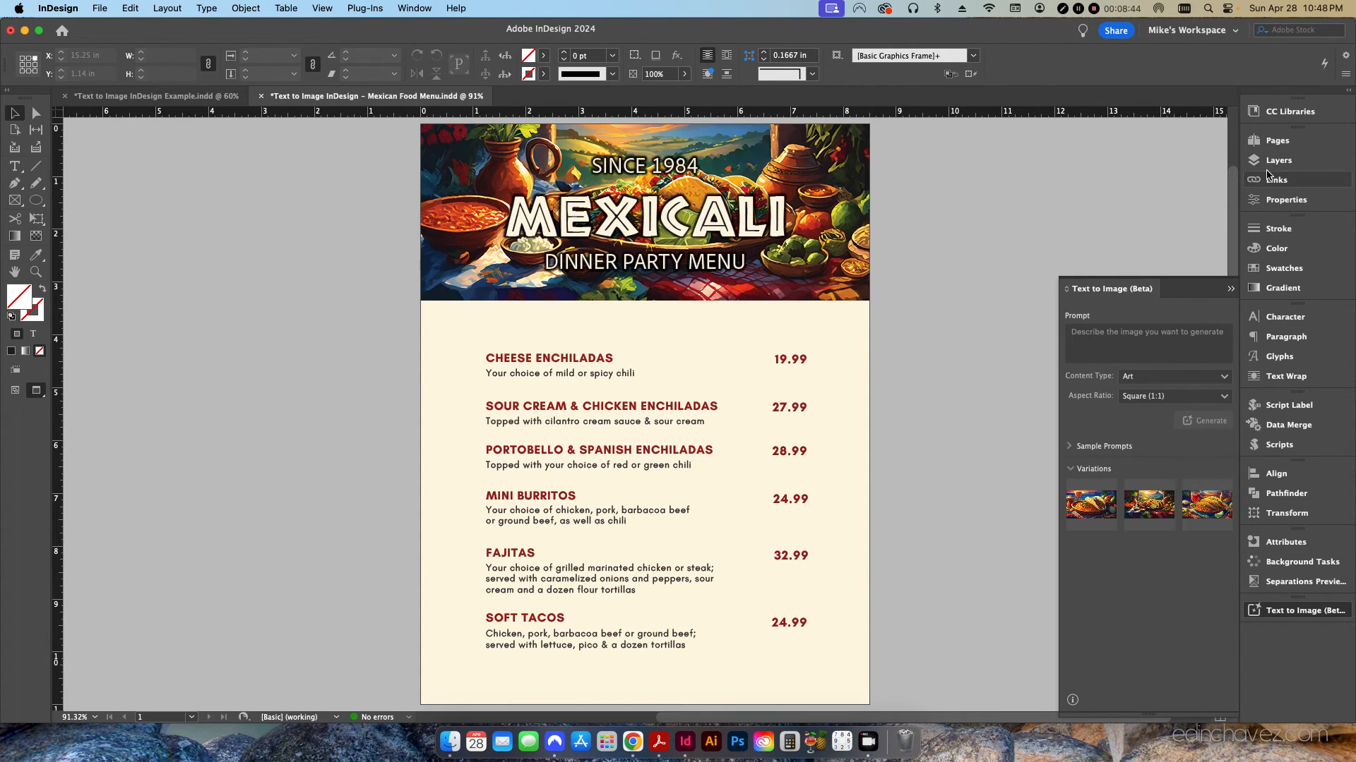
Check which files the Mexican menu links to and bring the Text to Image tools back up.
click(1271, 179)
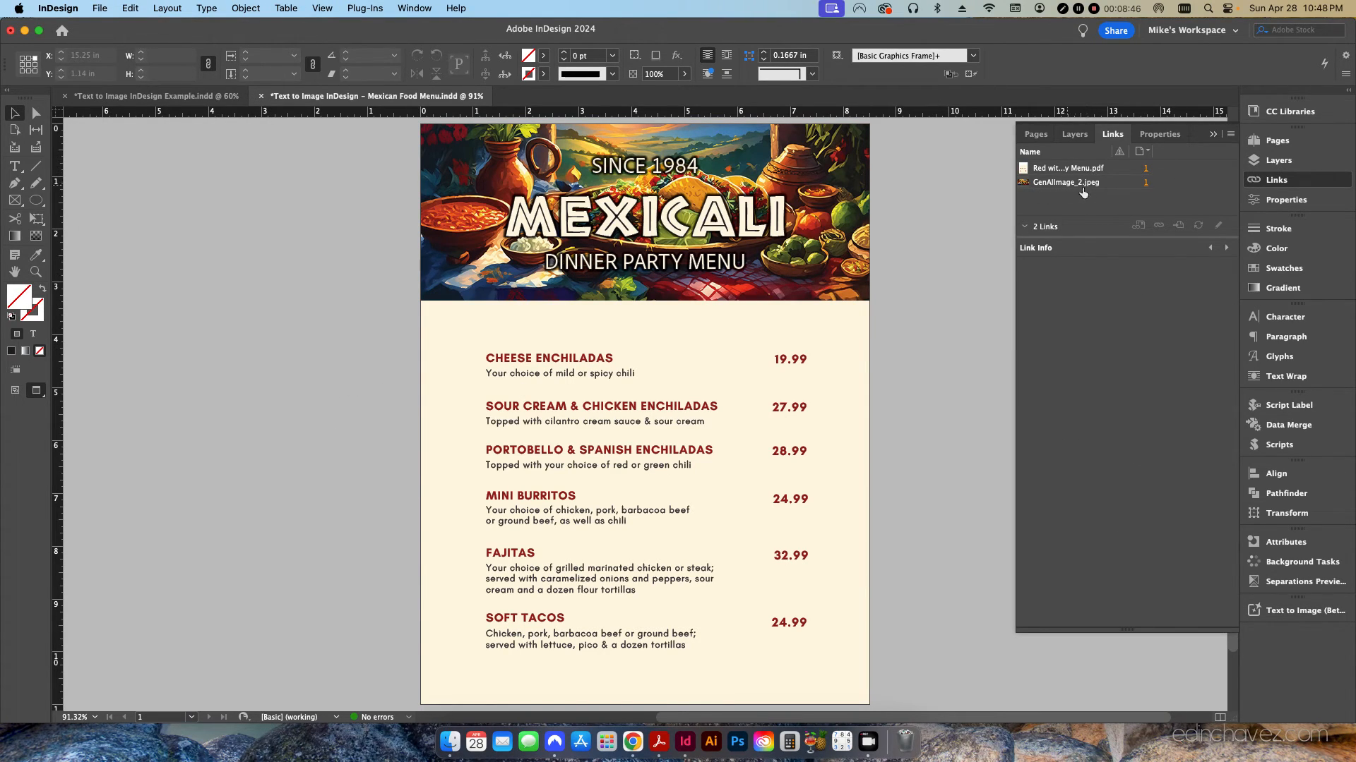
click(1212, 135)
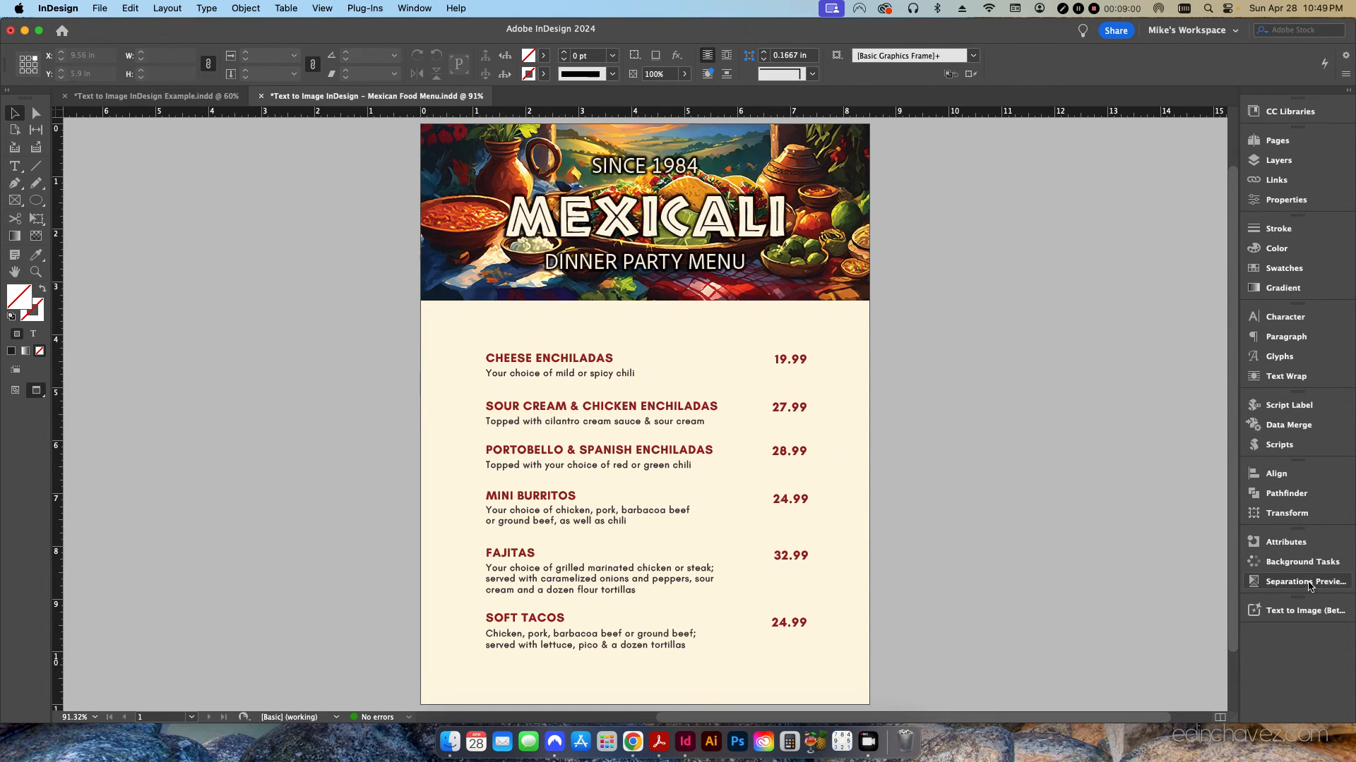
click(1303, 613)
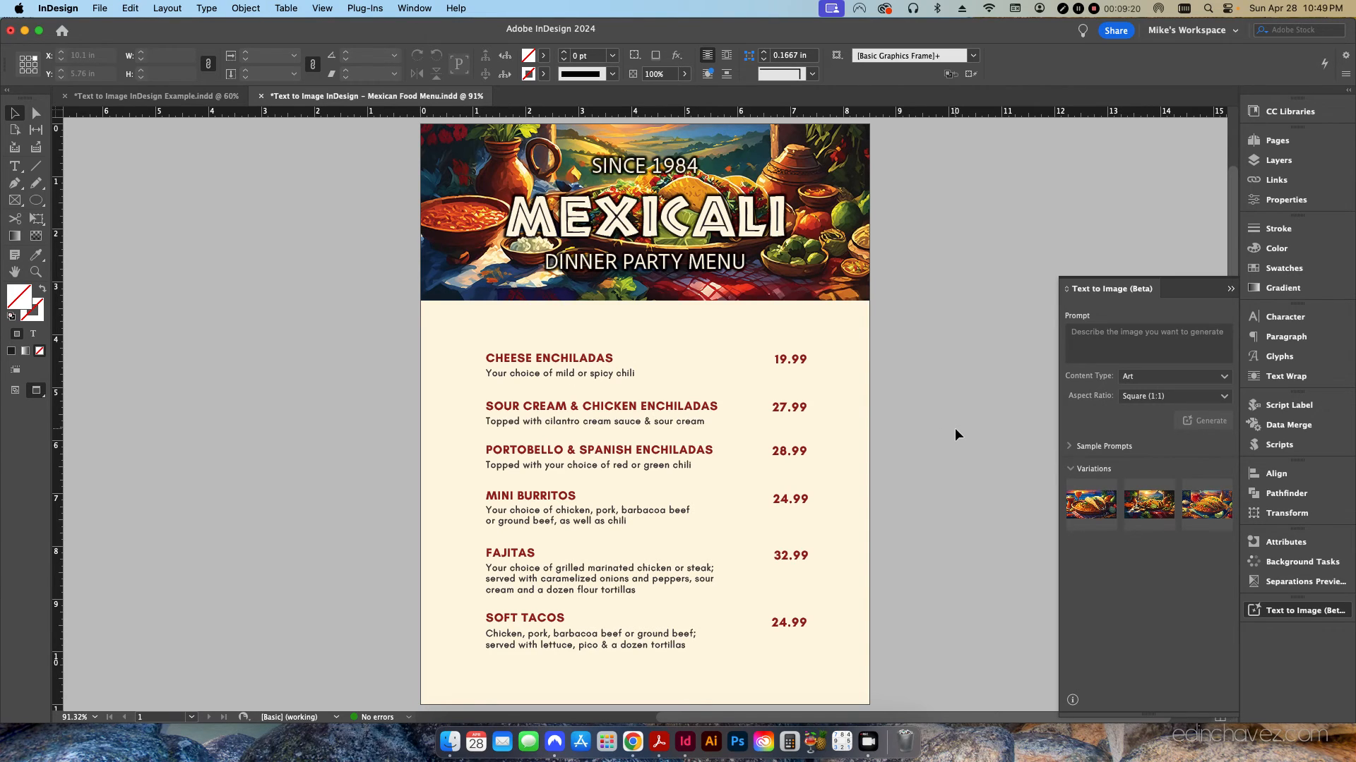
Switch to Chrome, browse the Patreon page's shop and read the "Map Grayscale Images to Spot Color - Keeps Tint Percentage" product details.
click(634, 742)
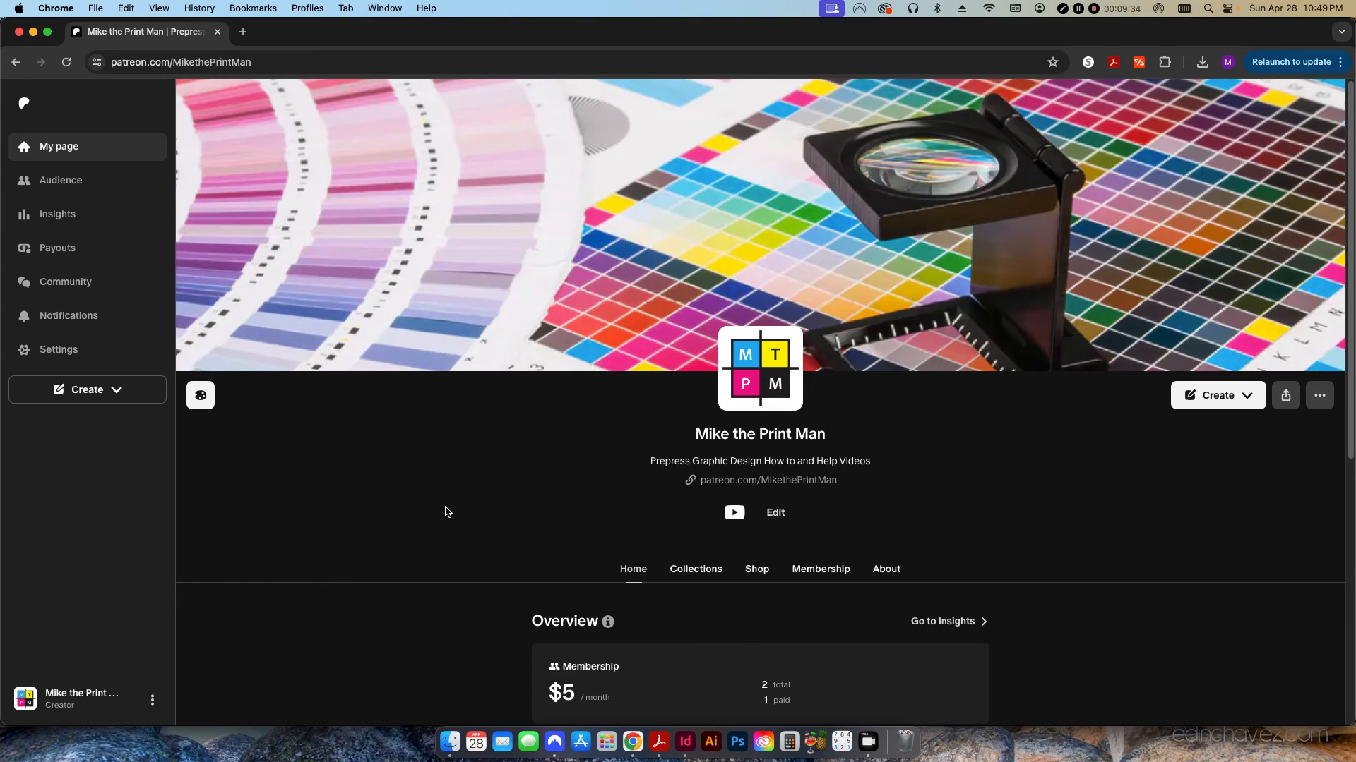
scroll(494, 529, down, 3)
scroll(492, 529, up, 3)
scroll(463, 526, down, 5)
click(754, 415)
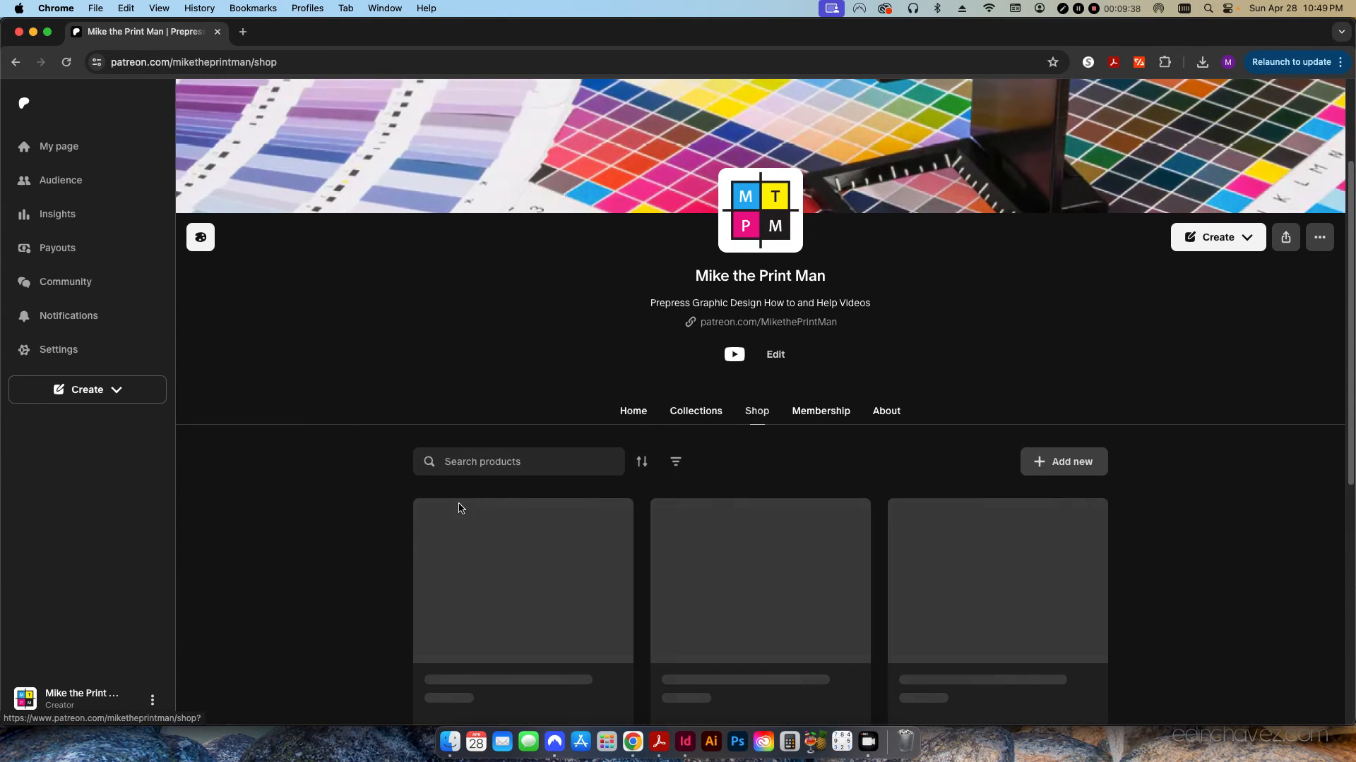
scroll(339, 494, down, 3)
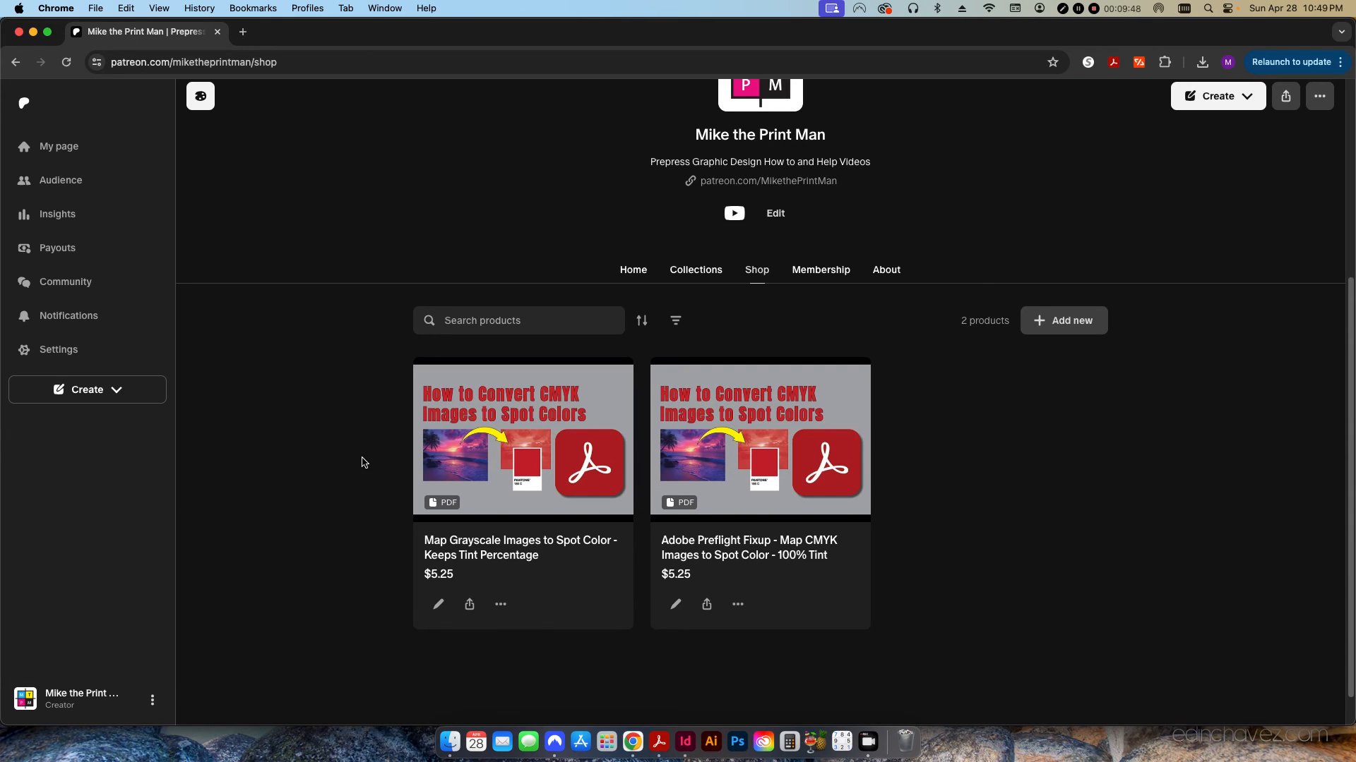
click(464, 548)
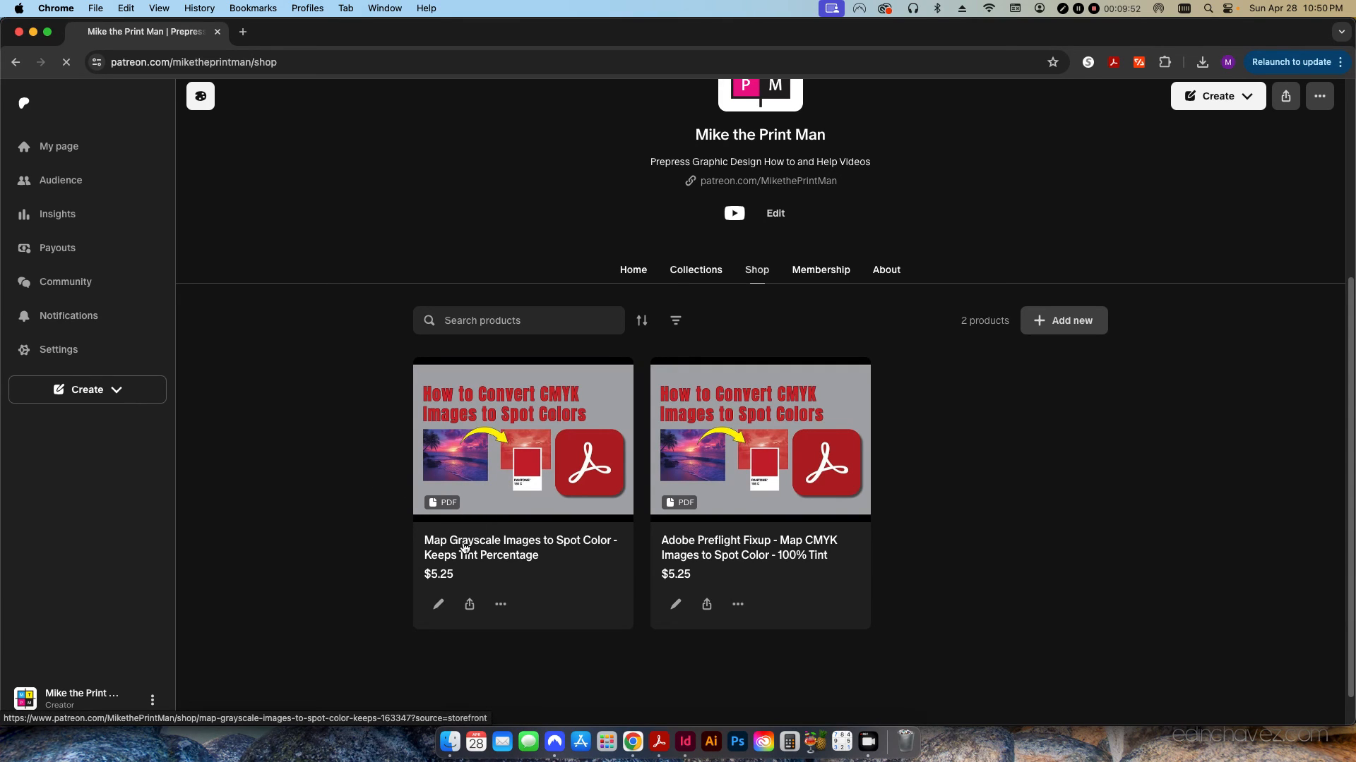
scroll(413, 499, down, 5)
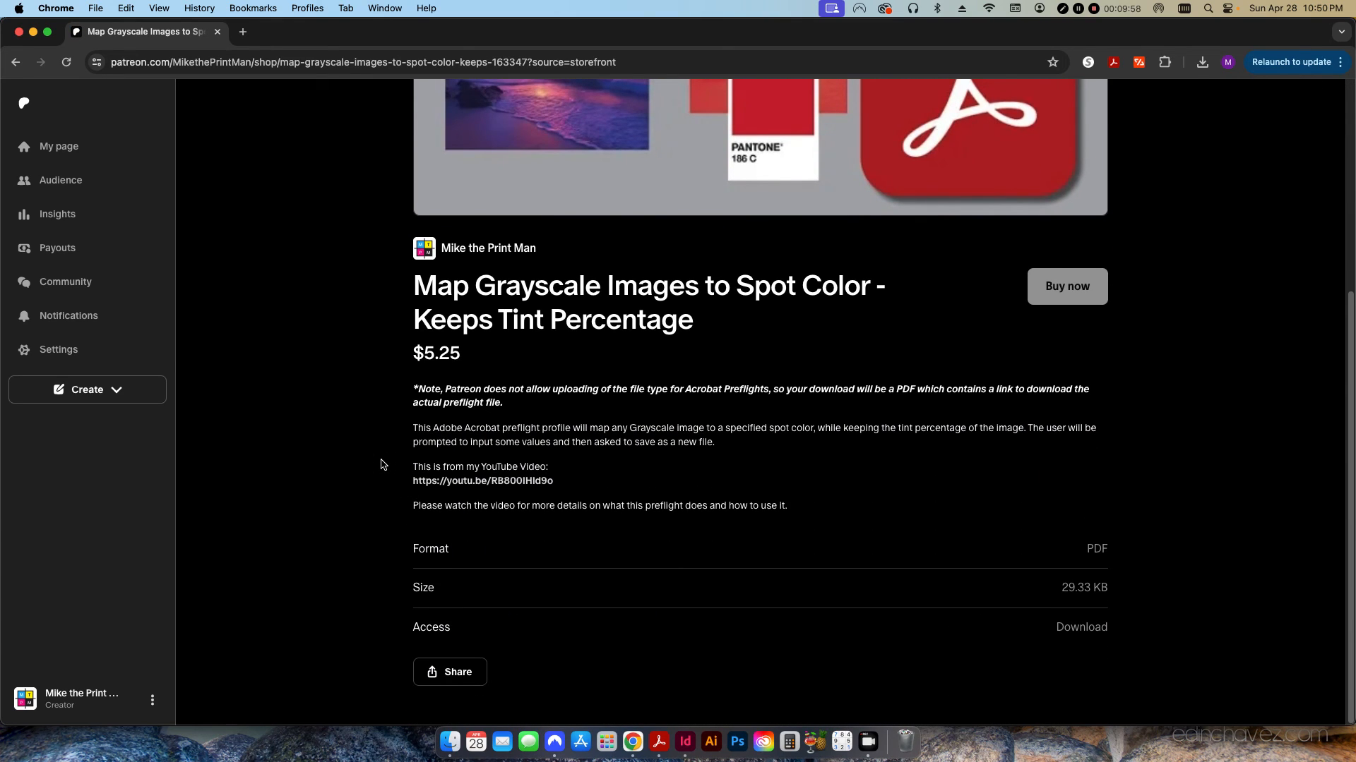
Highlight the note about Acrobat preflight downloads, clear the selection, and review the product page from its description up to its preview image.
drag(504, 403, 406, 389)
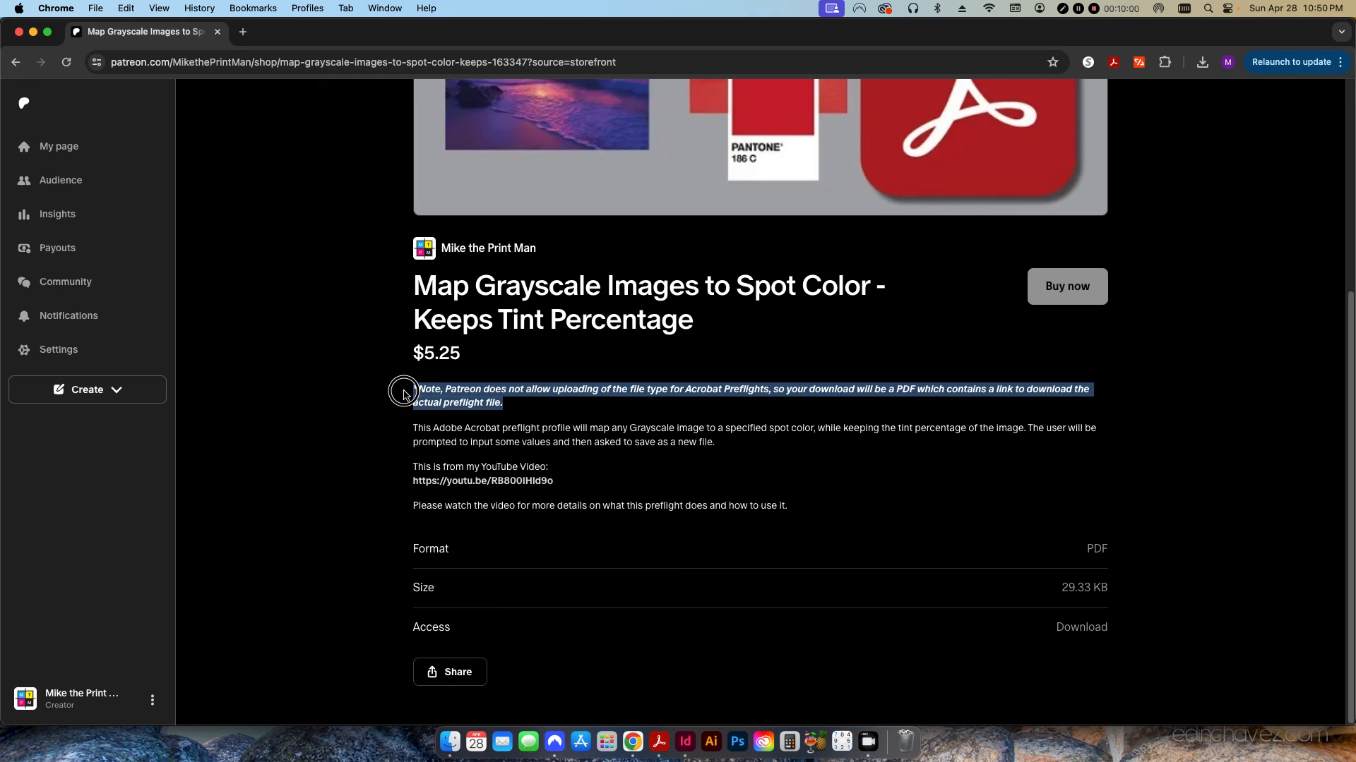
click(375, 422)
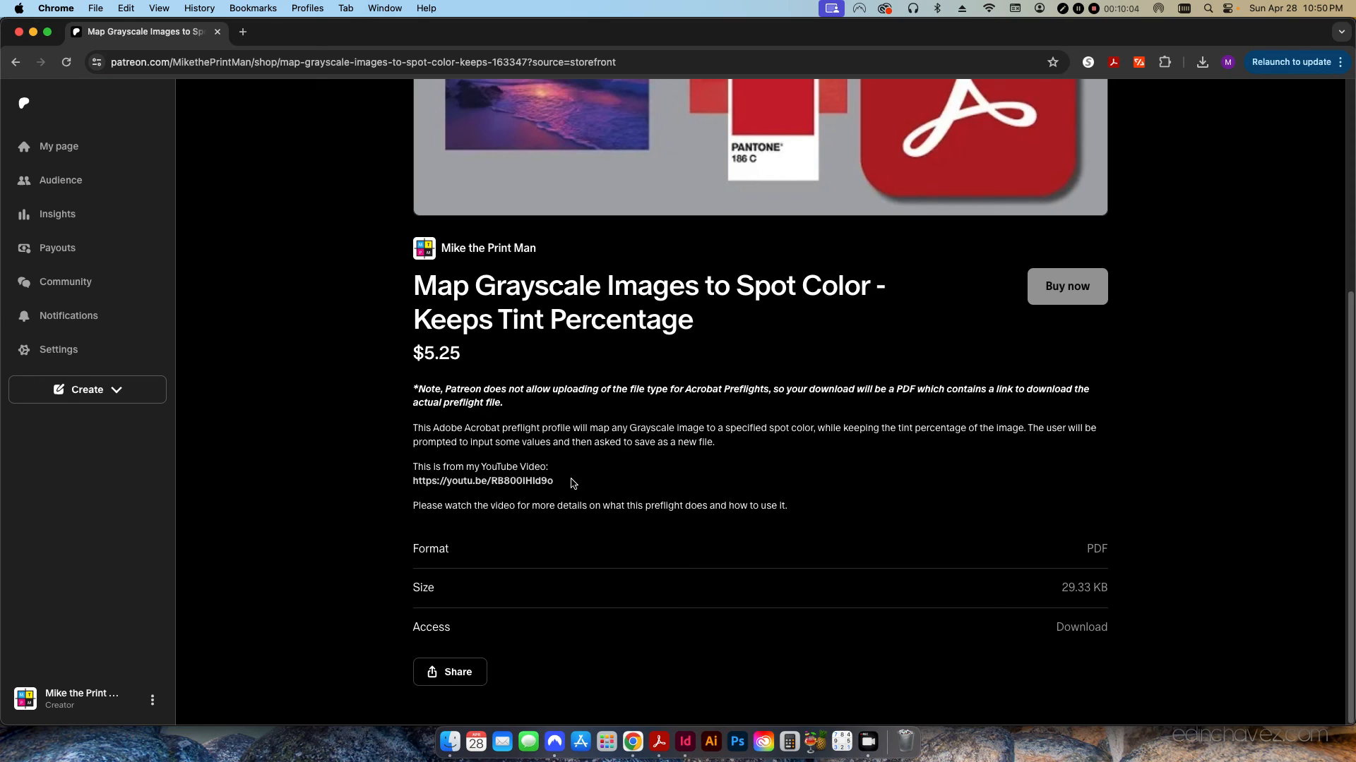
scroll(578, 483, up, 2)
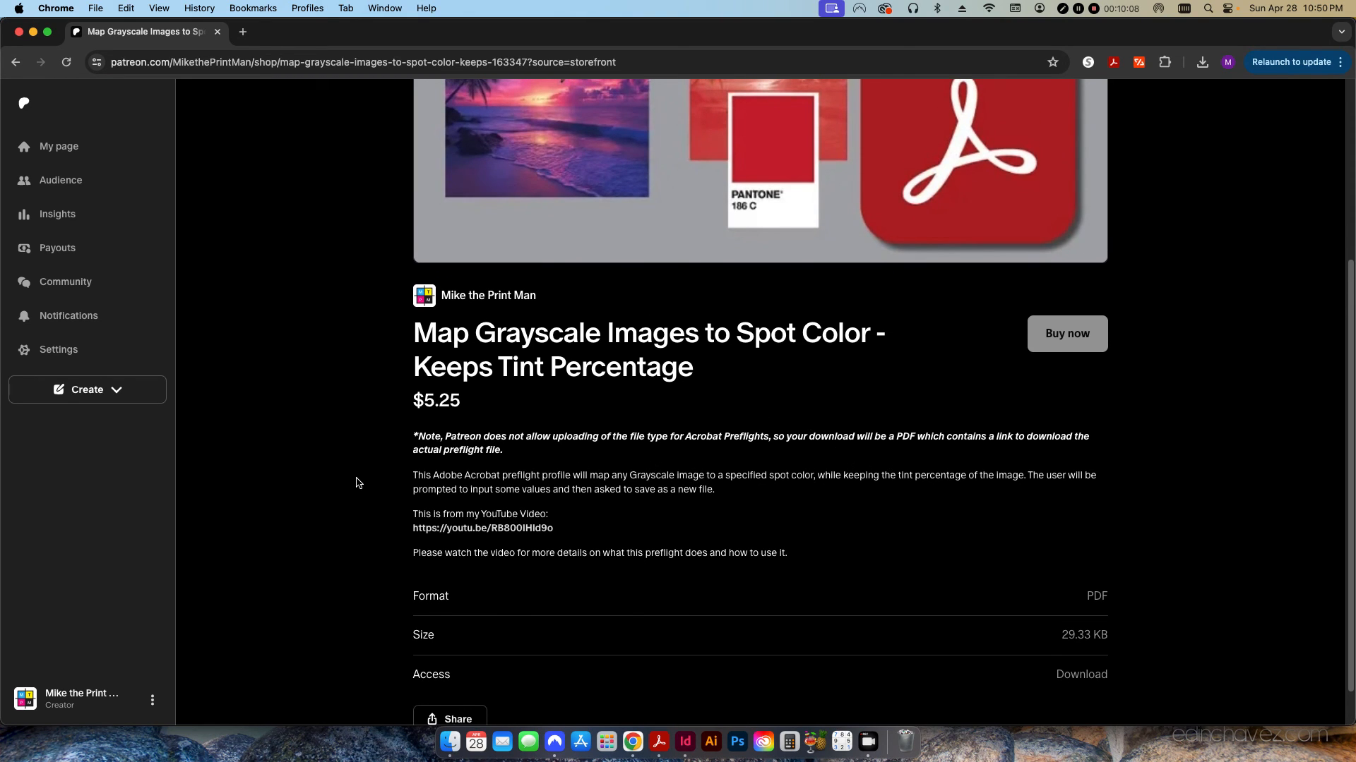
scroll(367, 480, up, 2)
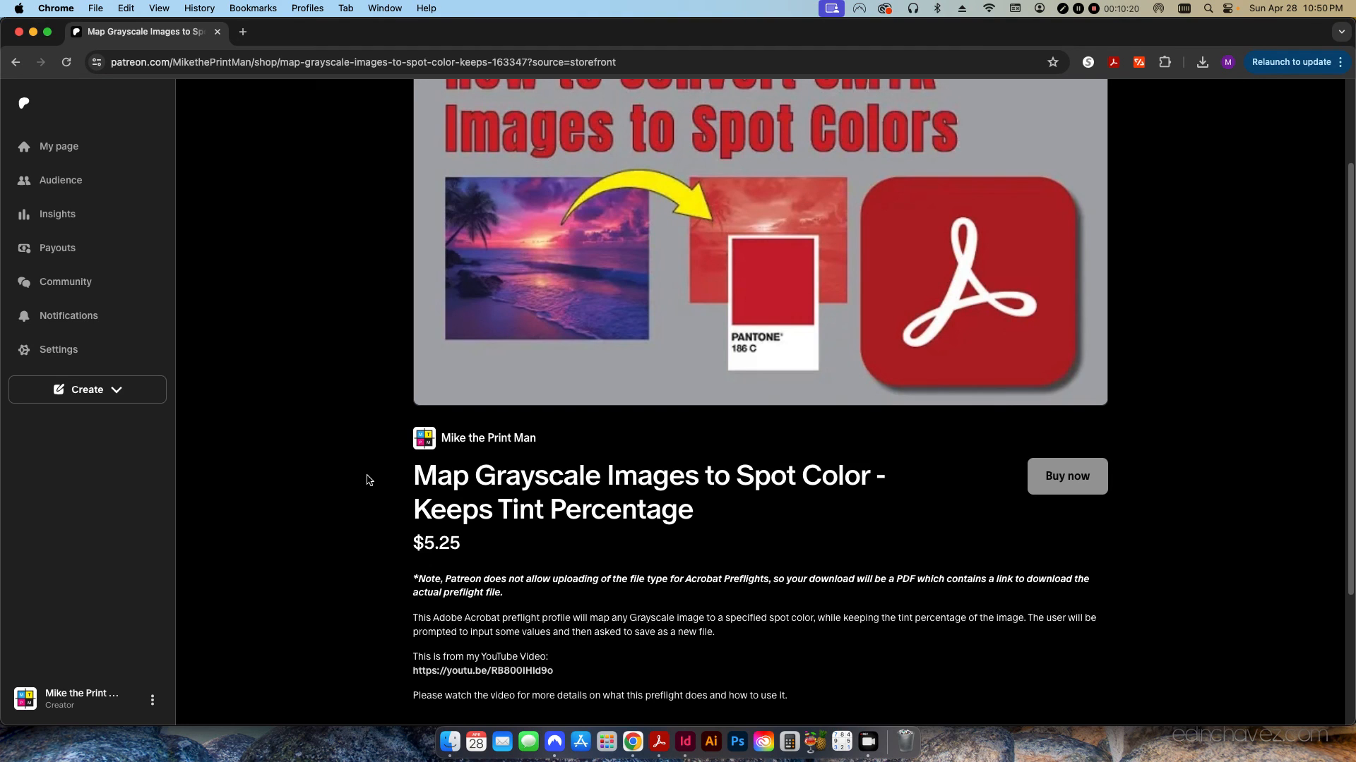
scroll(369, 480, down, 3)
scroll(367, 479, up, 5)
click(356, 459)
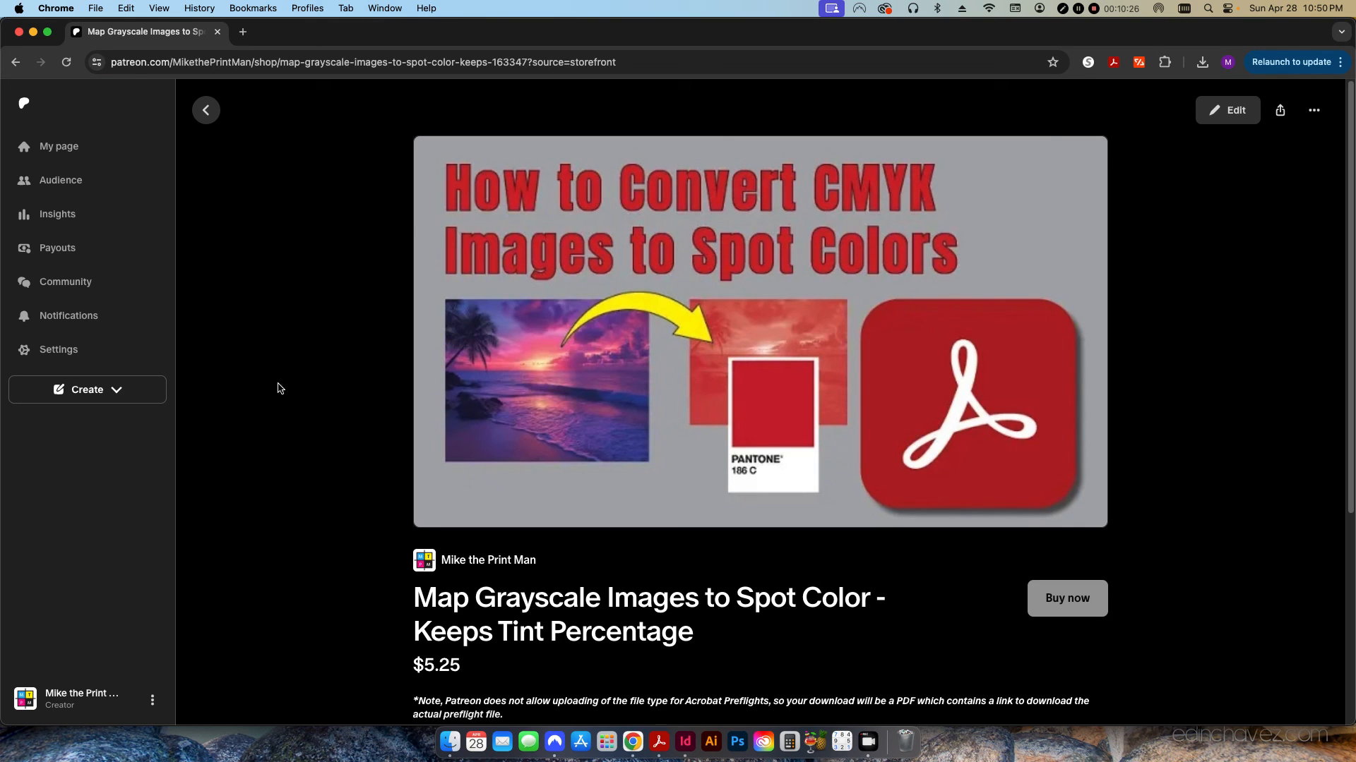
Return from the product details to the Patreon shop and look over its product listing.
click(205, 110)
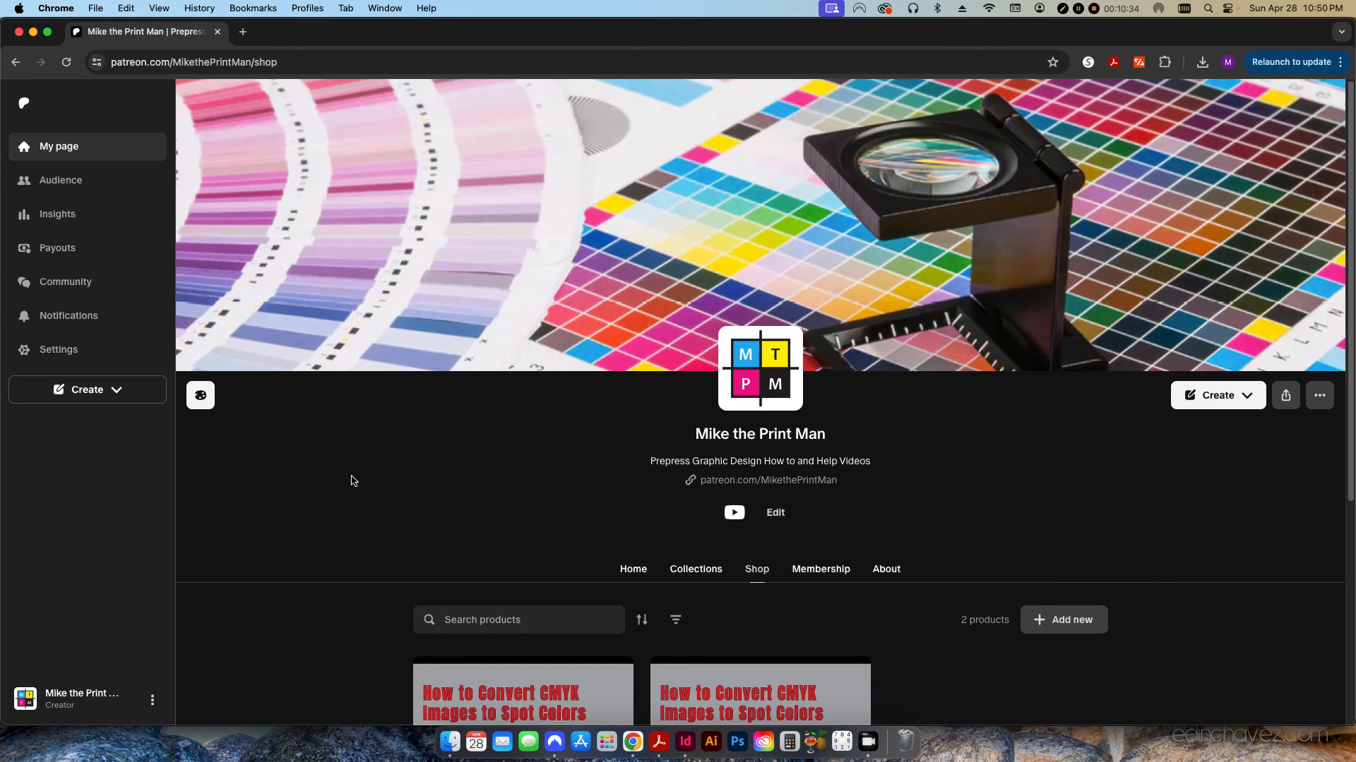
scroll(401, 507, down, 2)
scroll(401, 507, up, 2)
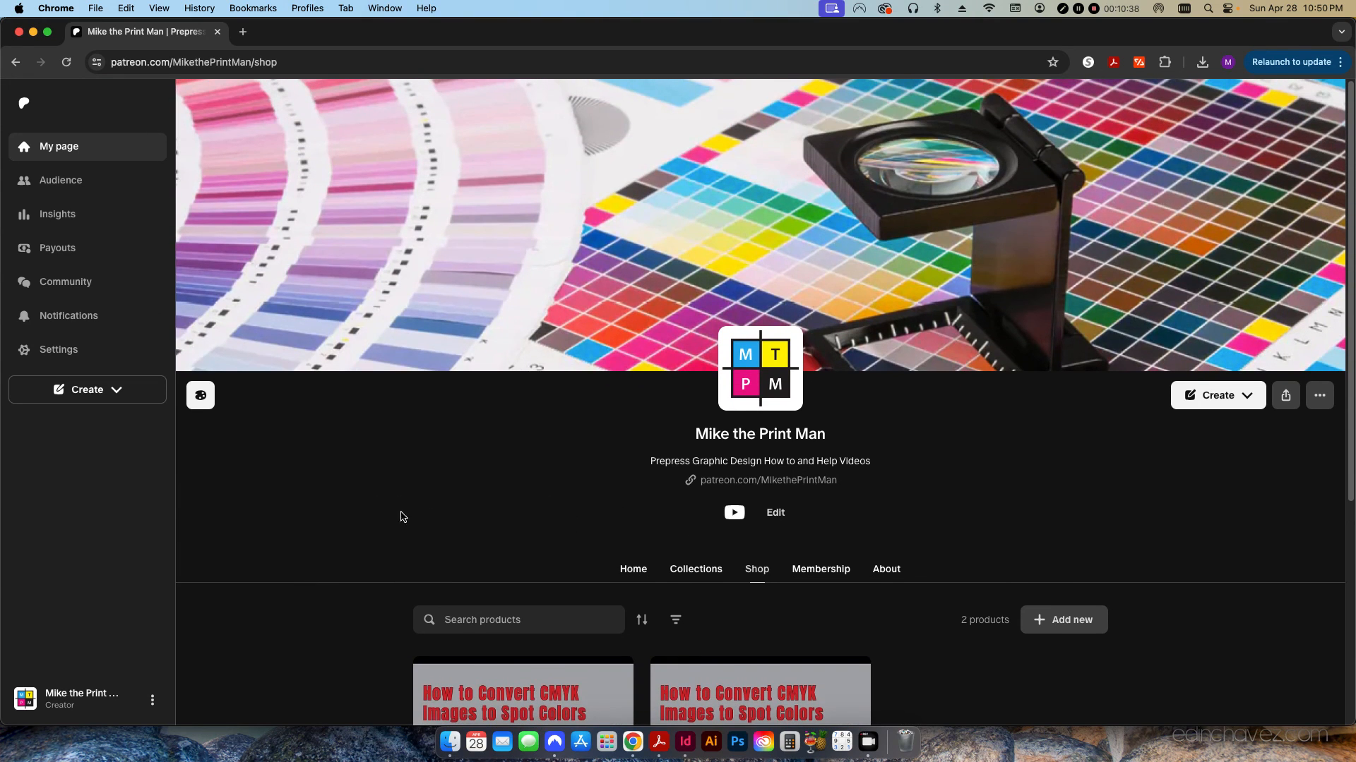